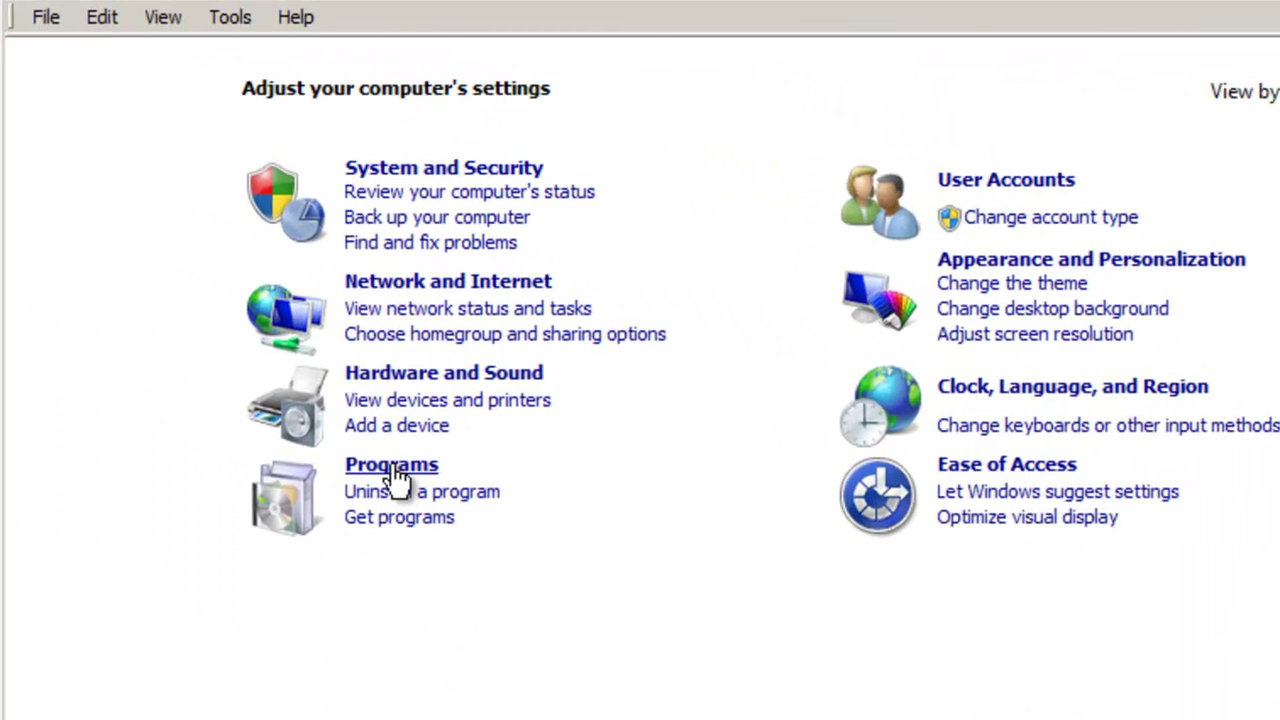
Uninstall Roofing Estimator Pro Quickbooks Client from Programs and Features in Control Panel
click(392, 468)
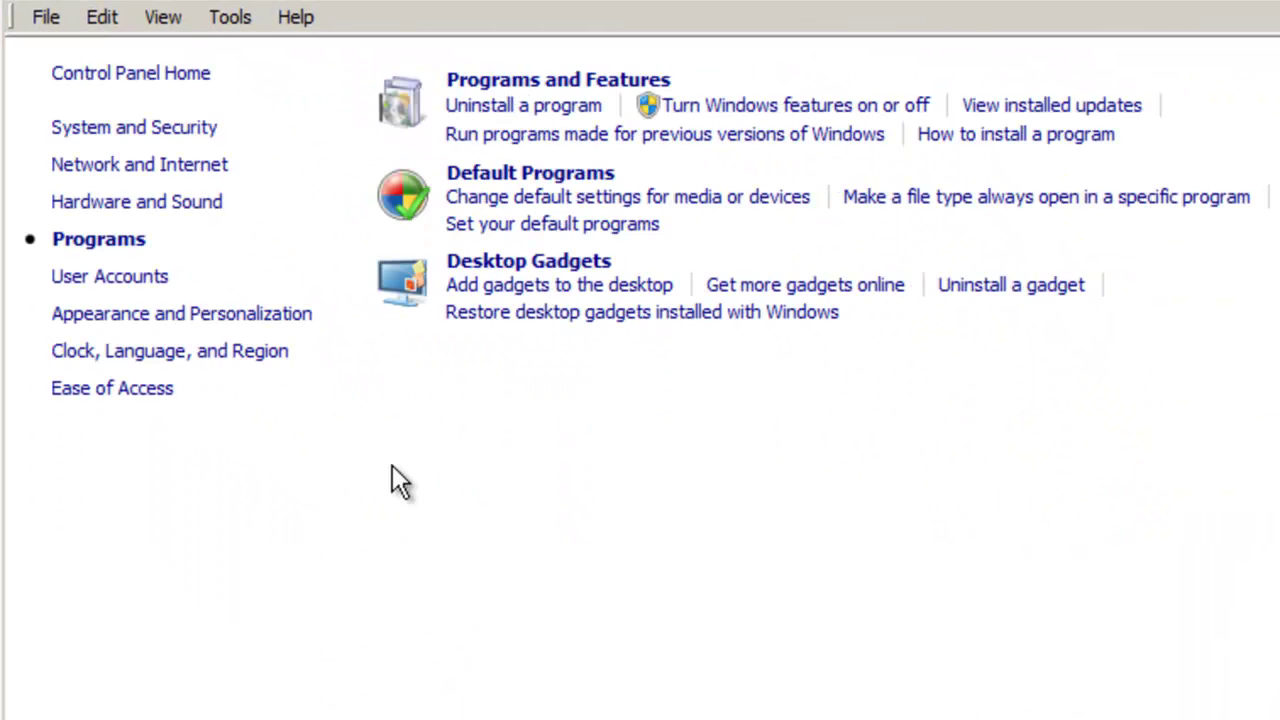
click(506, 86)
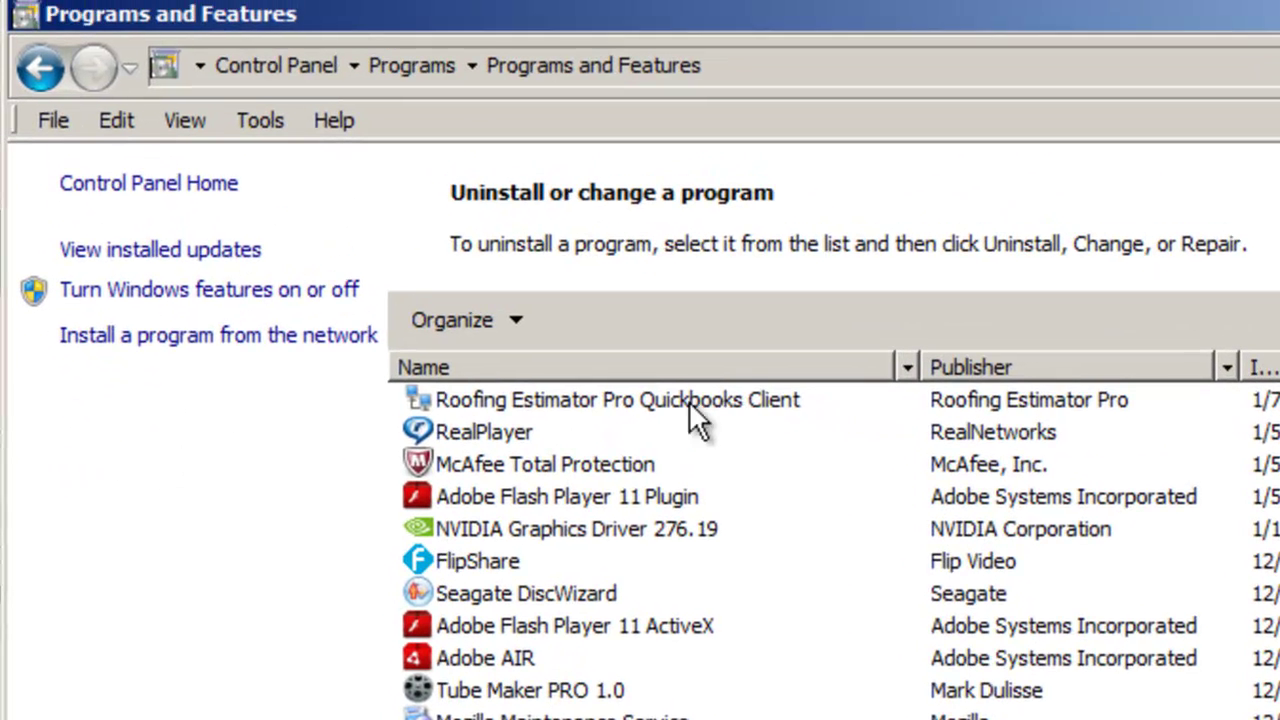
click(612, 293)
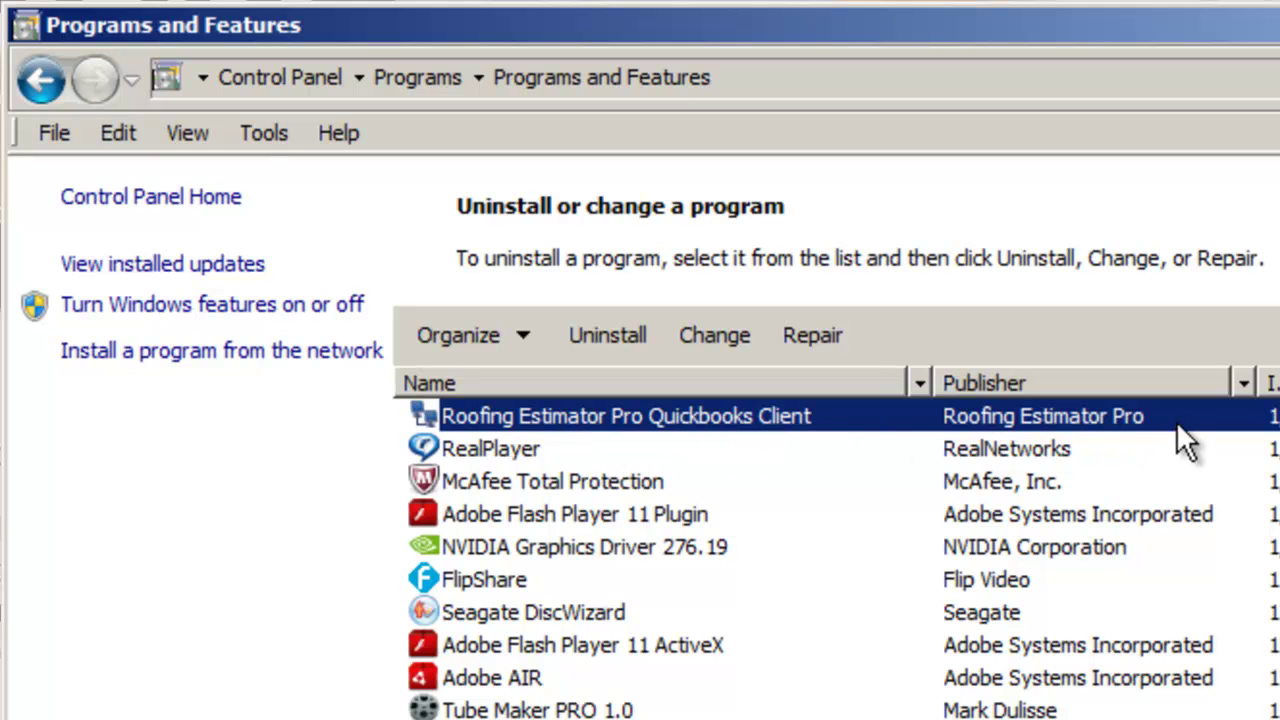
click(598, 336)
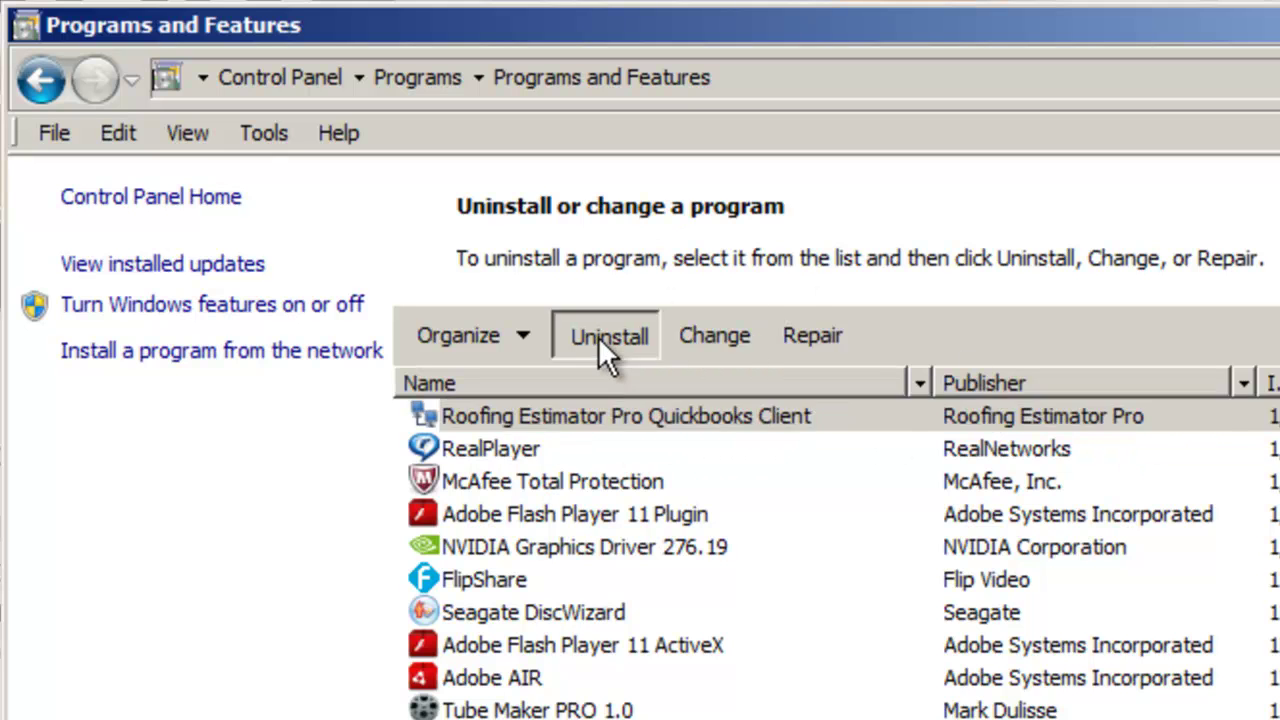
click(771, 609)
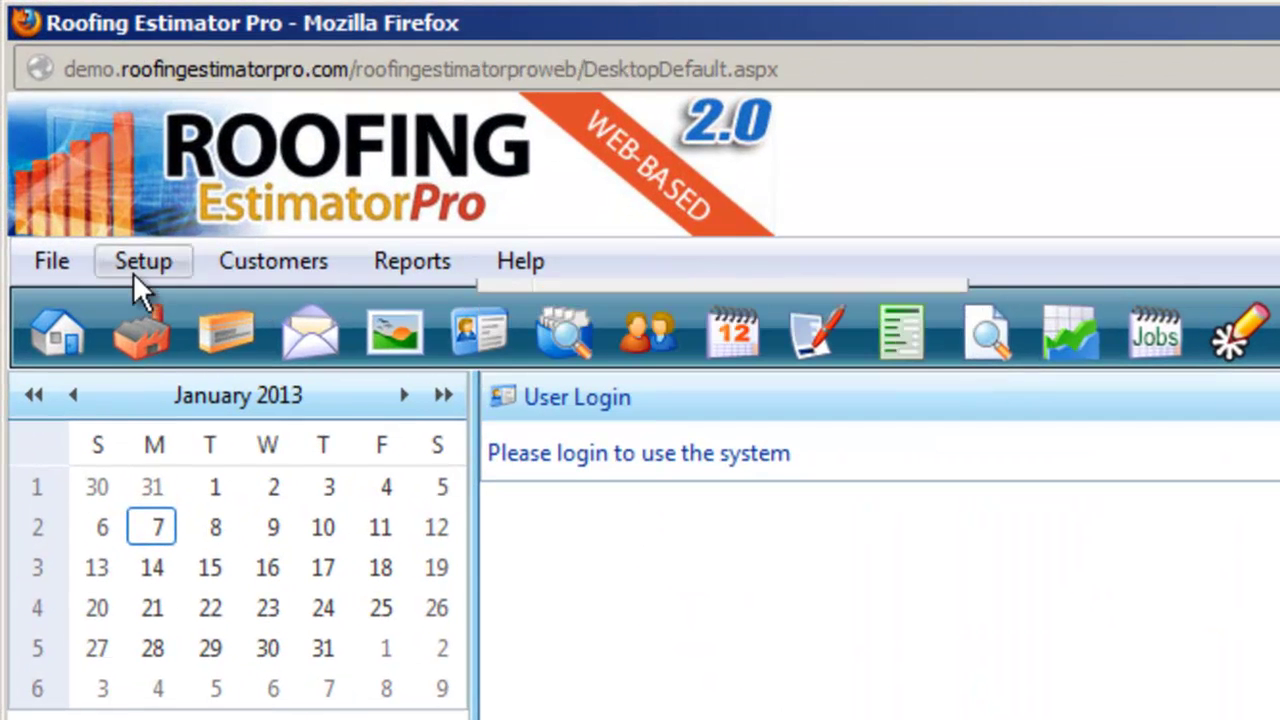
Log in to the Roofing Estimator Pro web system using the saved username and password
click(18, 91)
click(106, 303)
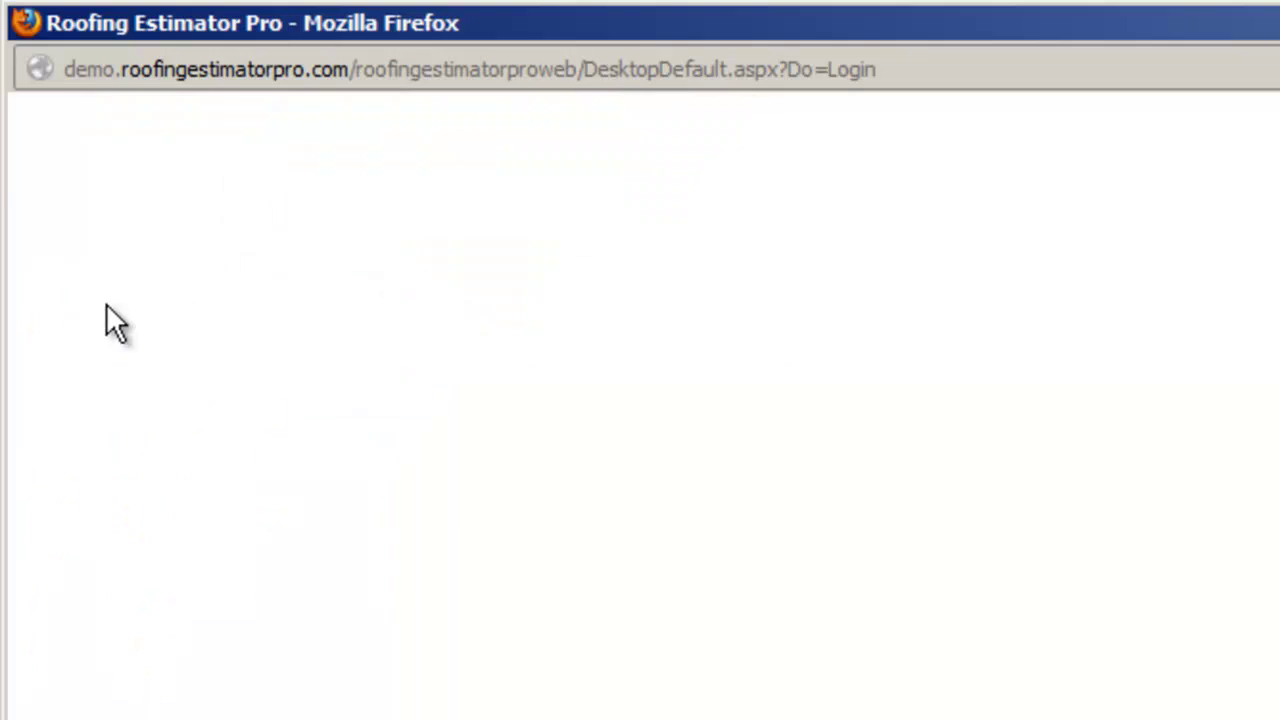
click(774, 473)
click(751, 505)
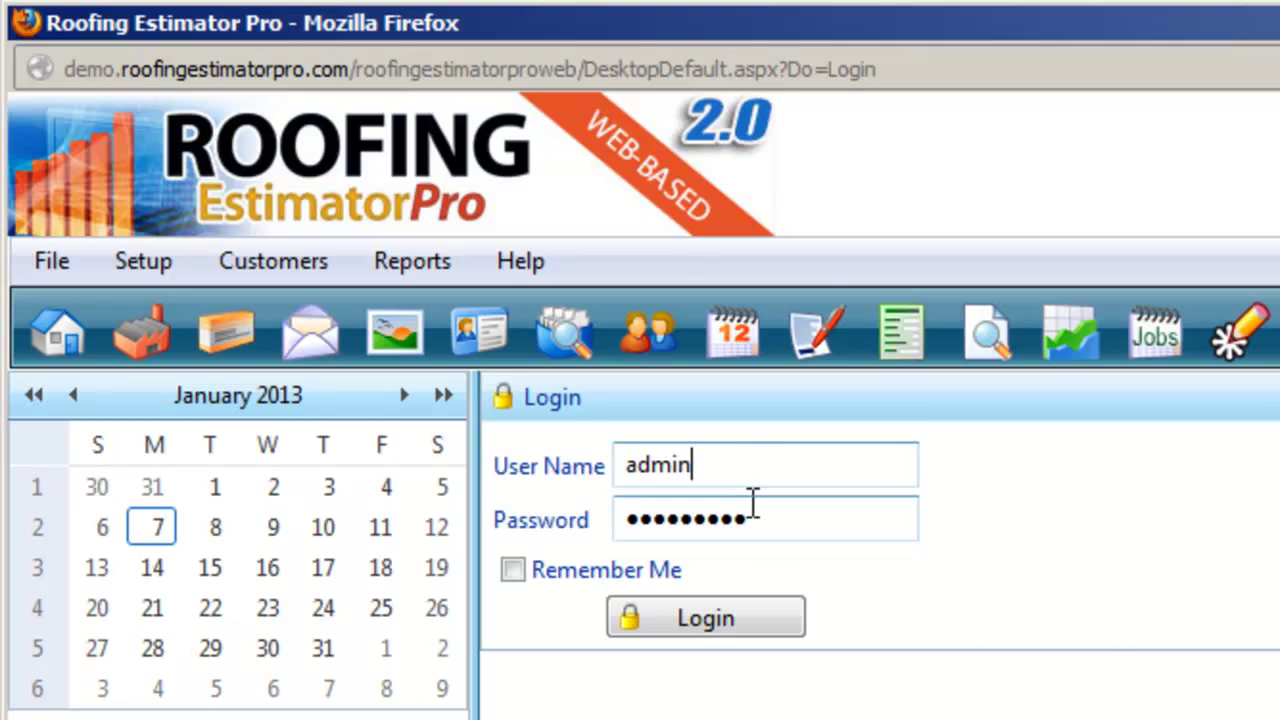
click(765, 633)
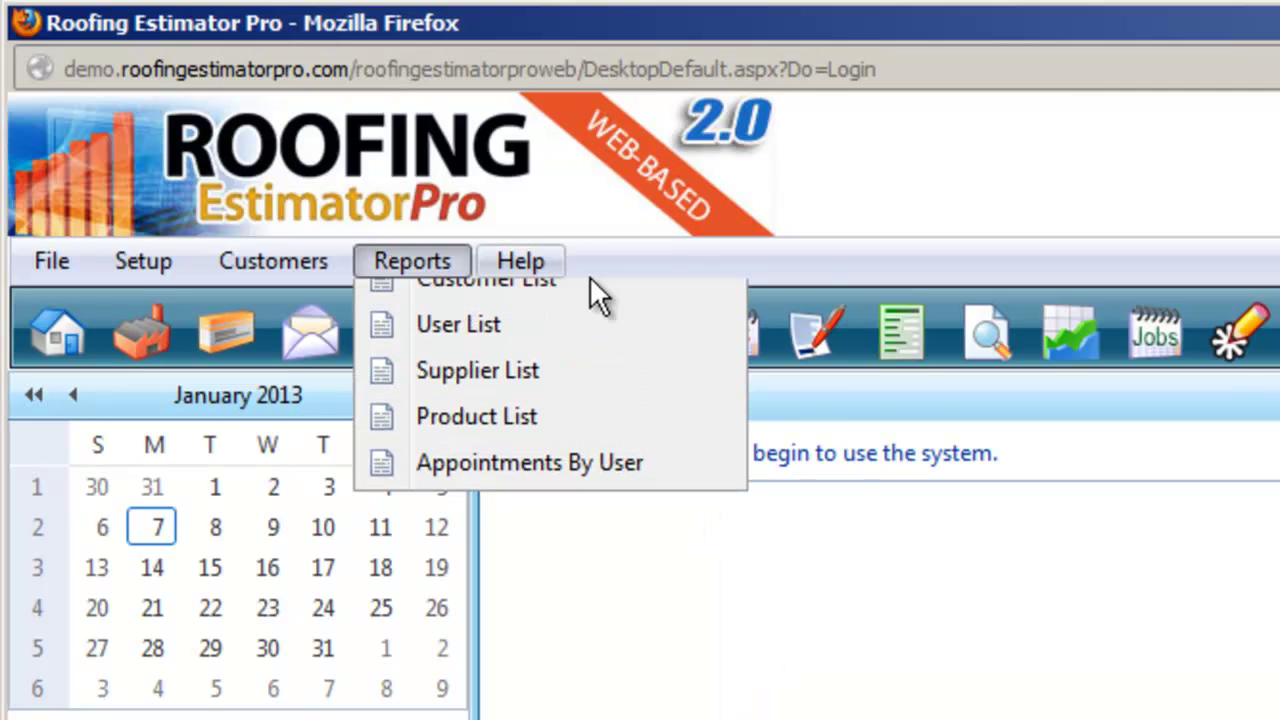
mouse_move(538, 268)
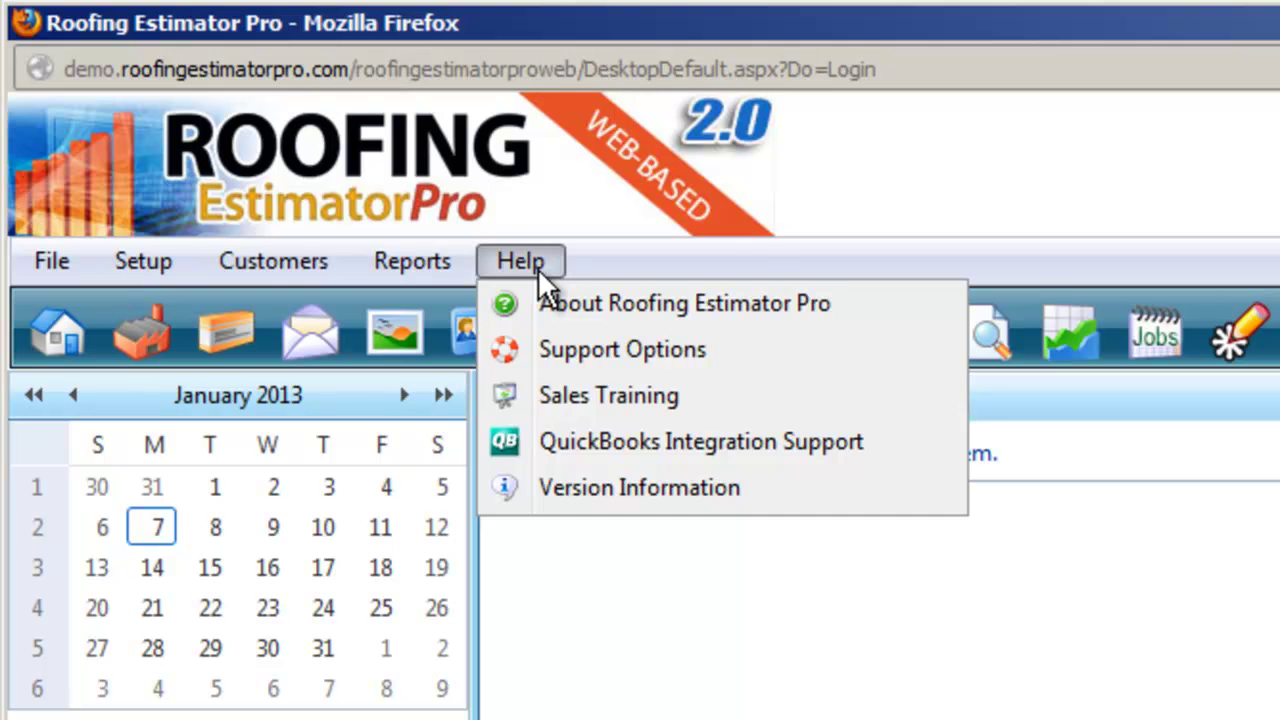
mouse_move(28, 280)
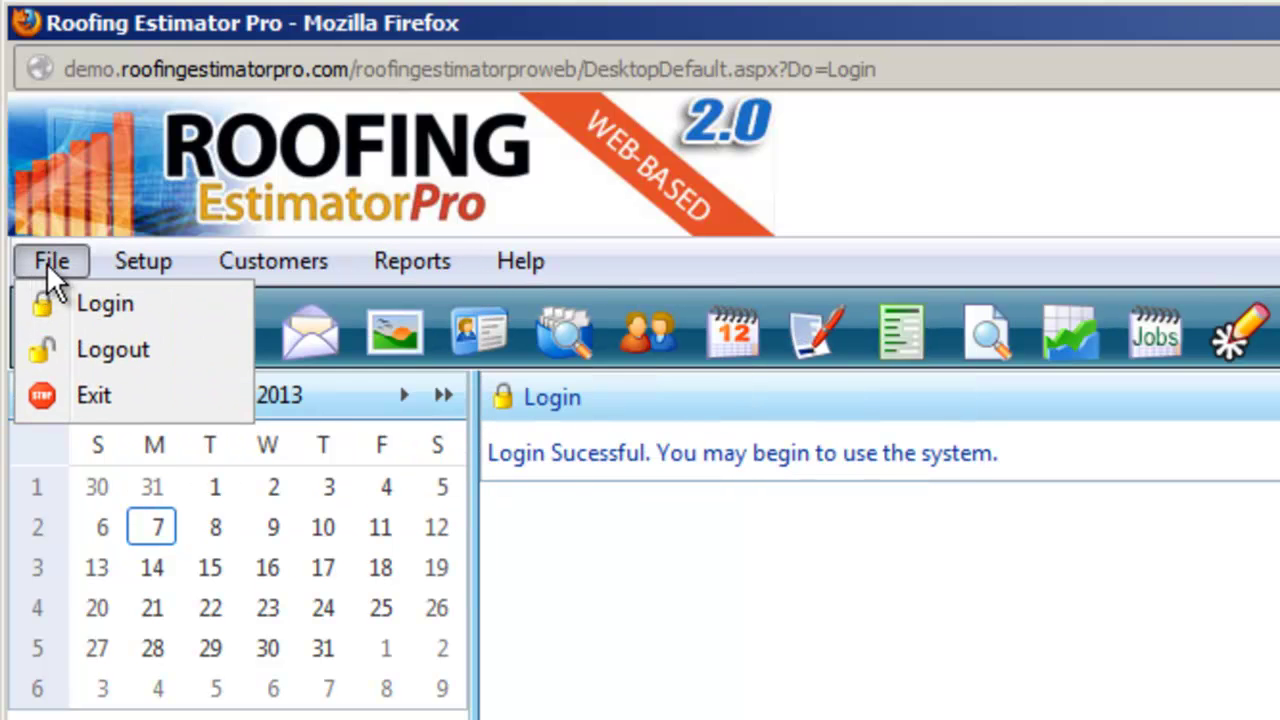
mouse_move(160, 268)
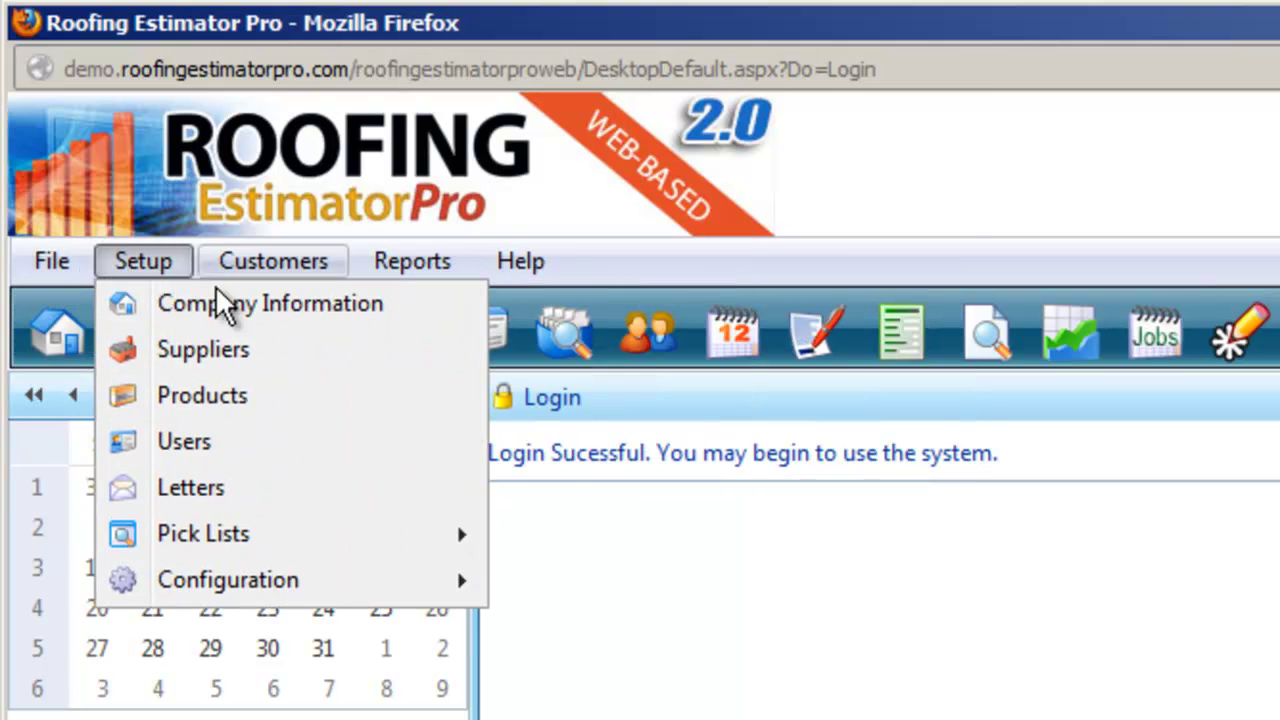
mouse_move(407, 250)
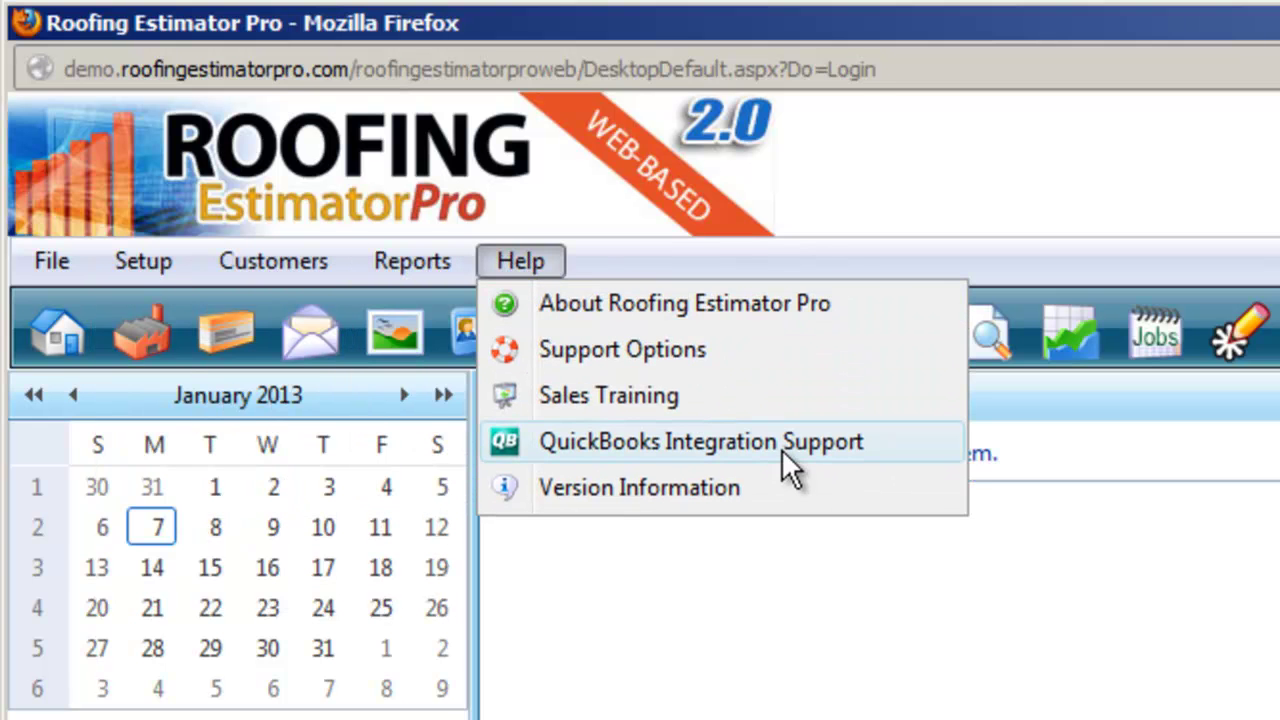
Open the QuickBooks Integration Support page and locate the software download link
click(835, 440)
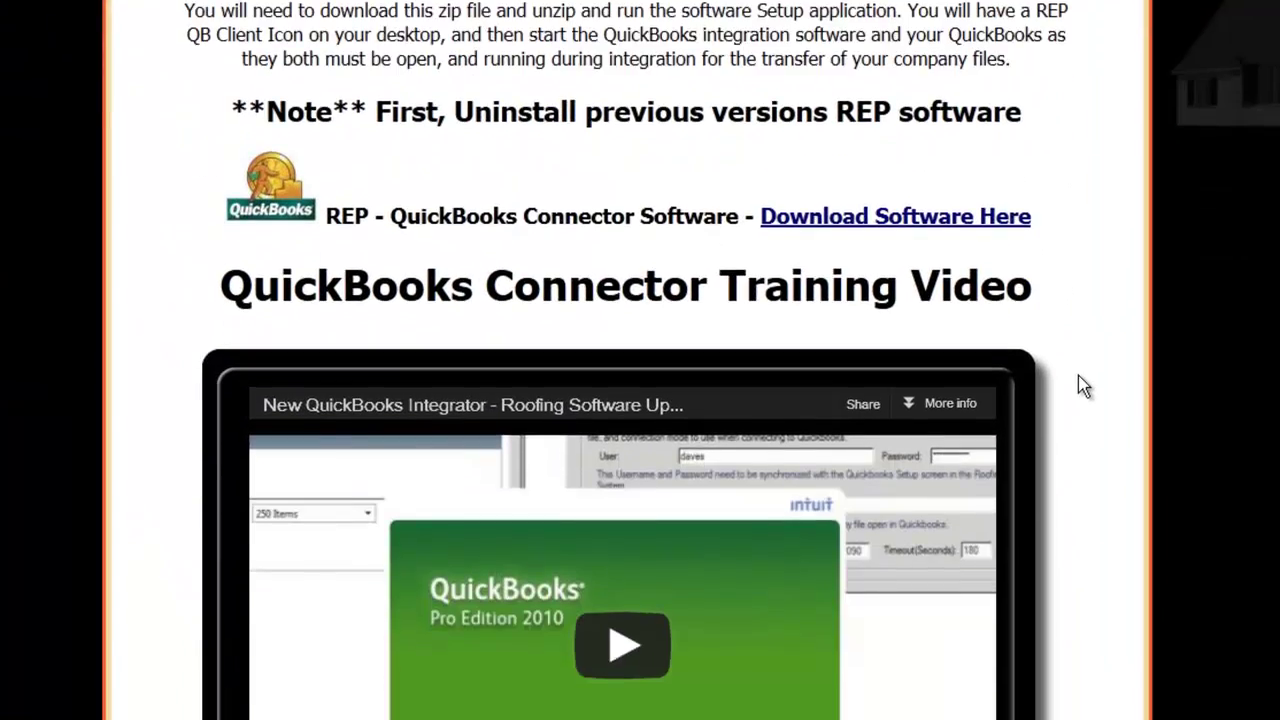
scroll(1083, 386, down, 4)
scroll(1083, 386, down, 4)
scroll(1083, 386, up, 6)
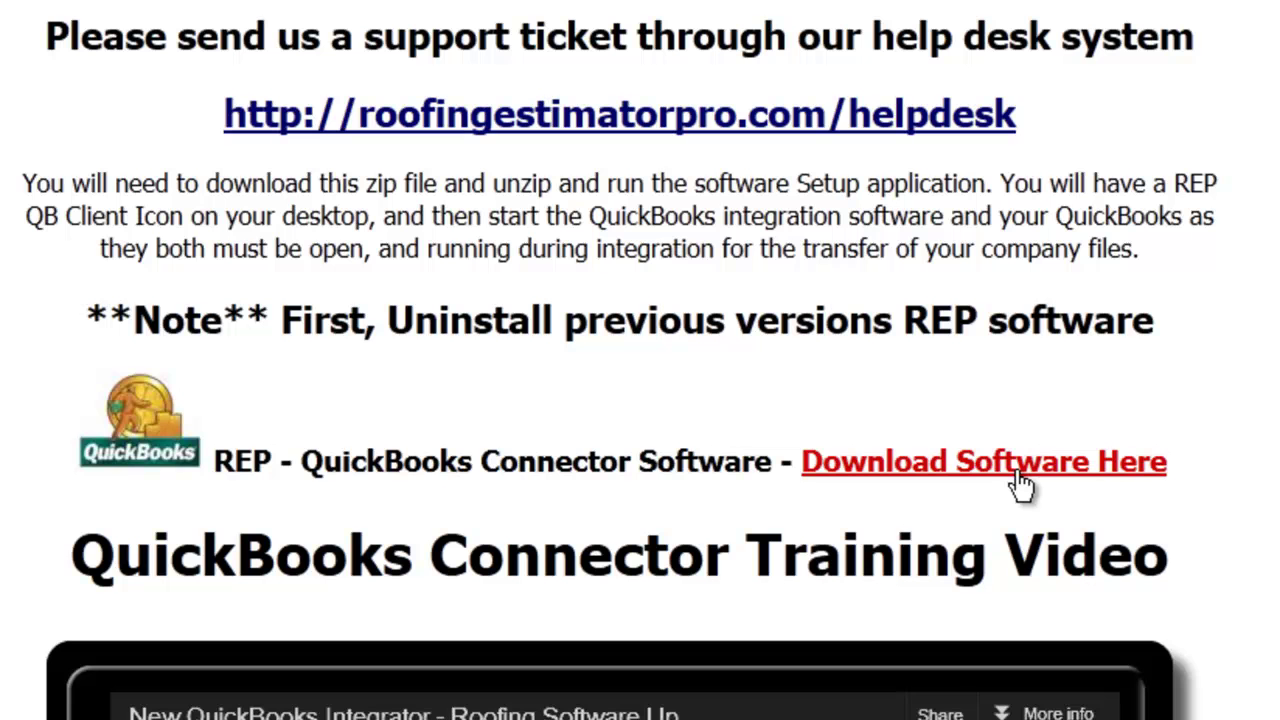
Save REPQBClientSetup.zip through Firefox and open it from the Downloads list
click(1022, 484)
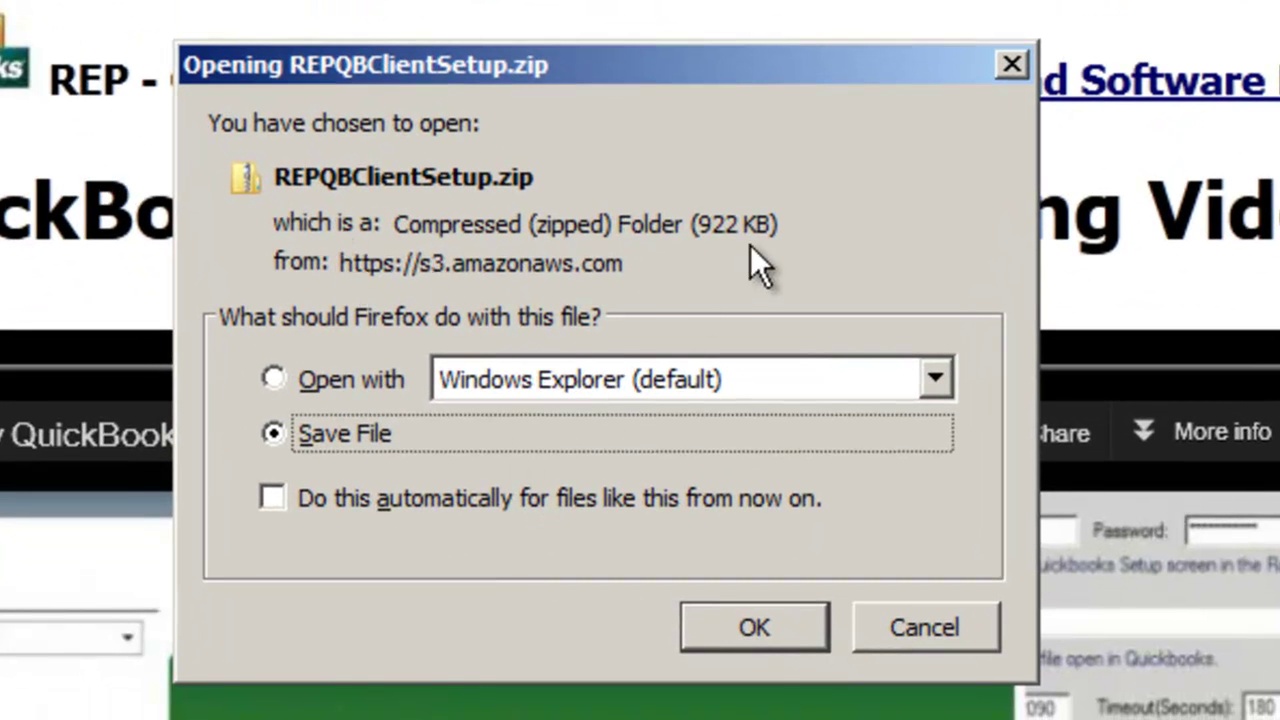
click(761, 624)
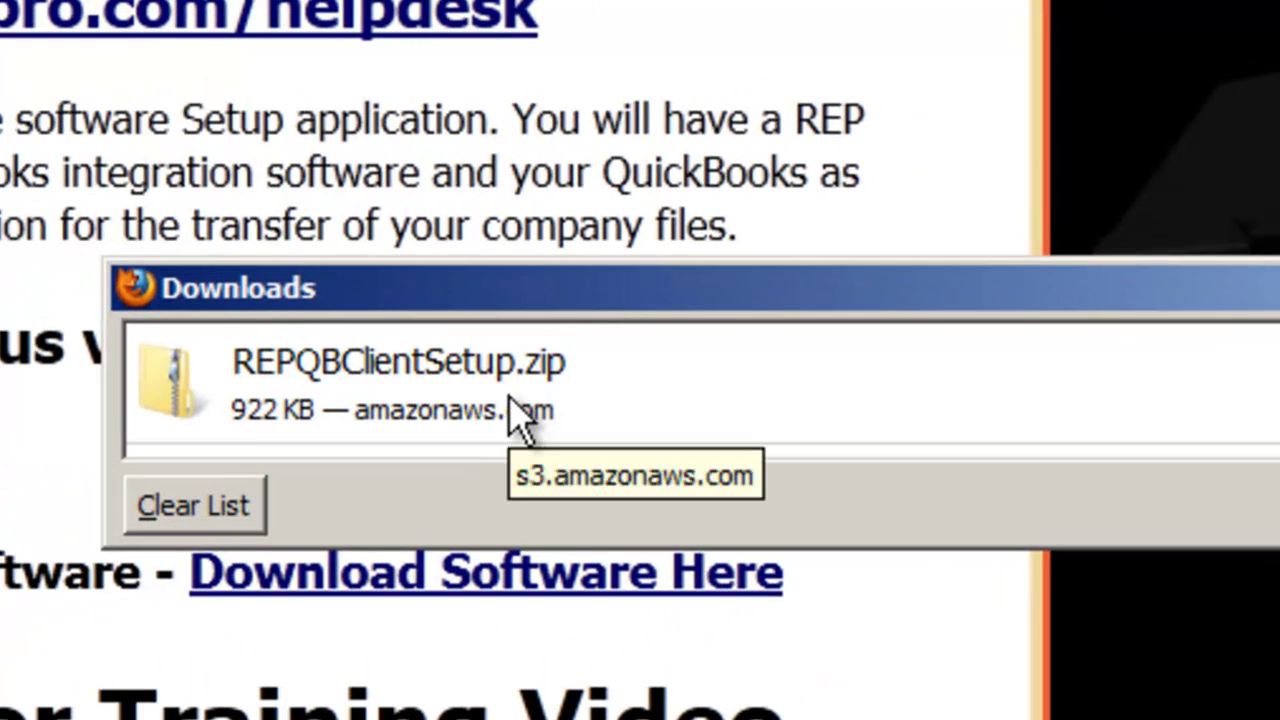
click(889, 211)
double_click(520, 415)
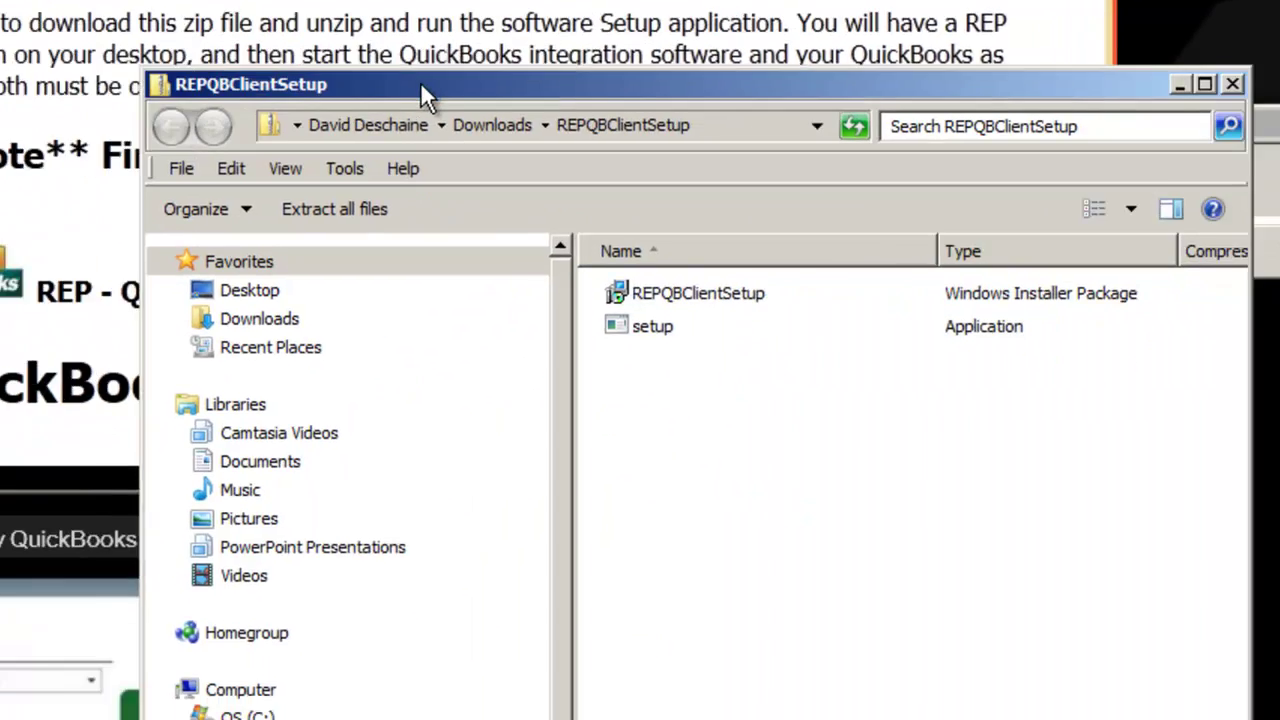
Run REPQBClientSetup, install the Quickbooks Client into the default folder, and close the finished wizard
drag(420, 81, 305, 72)
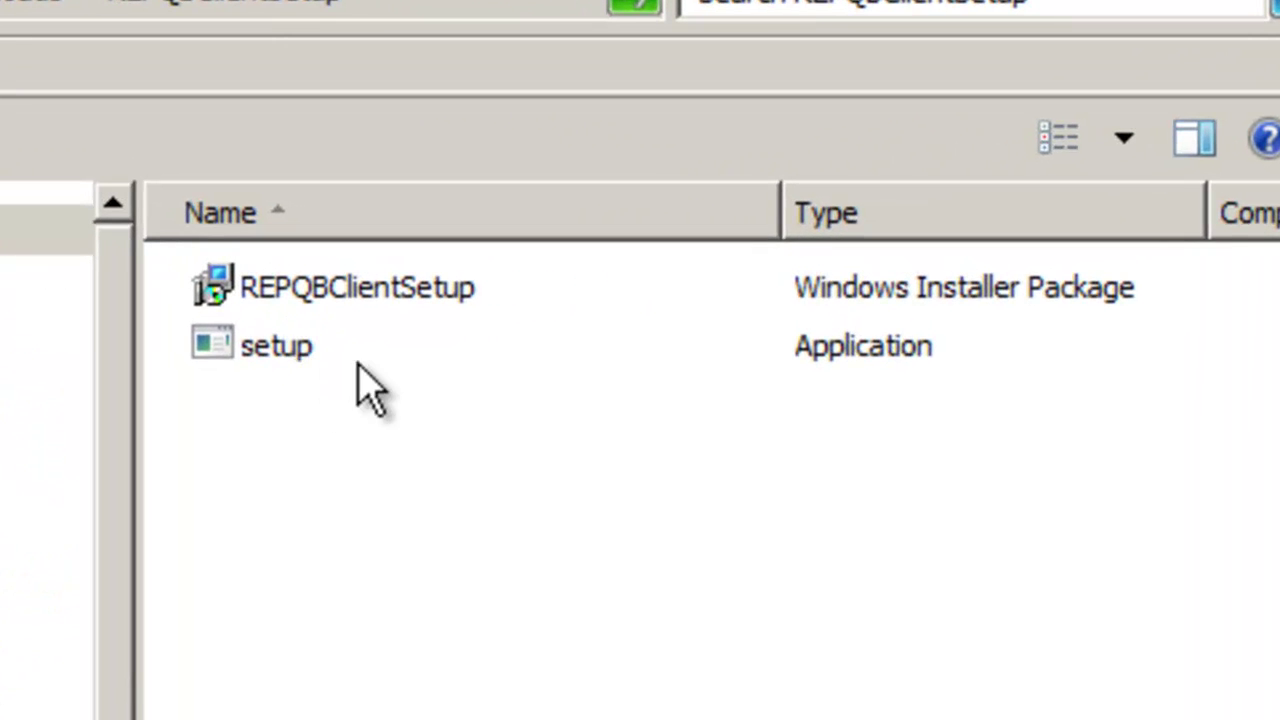
double_click(410, 315)
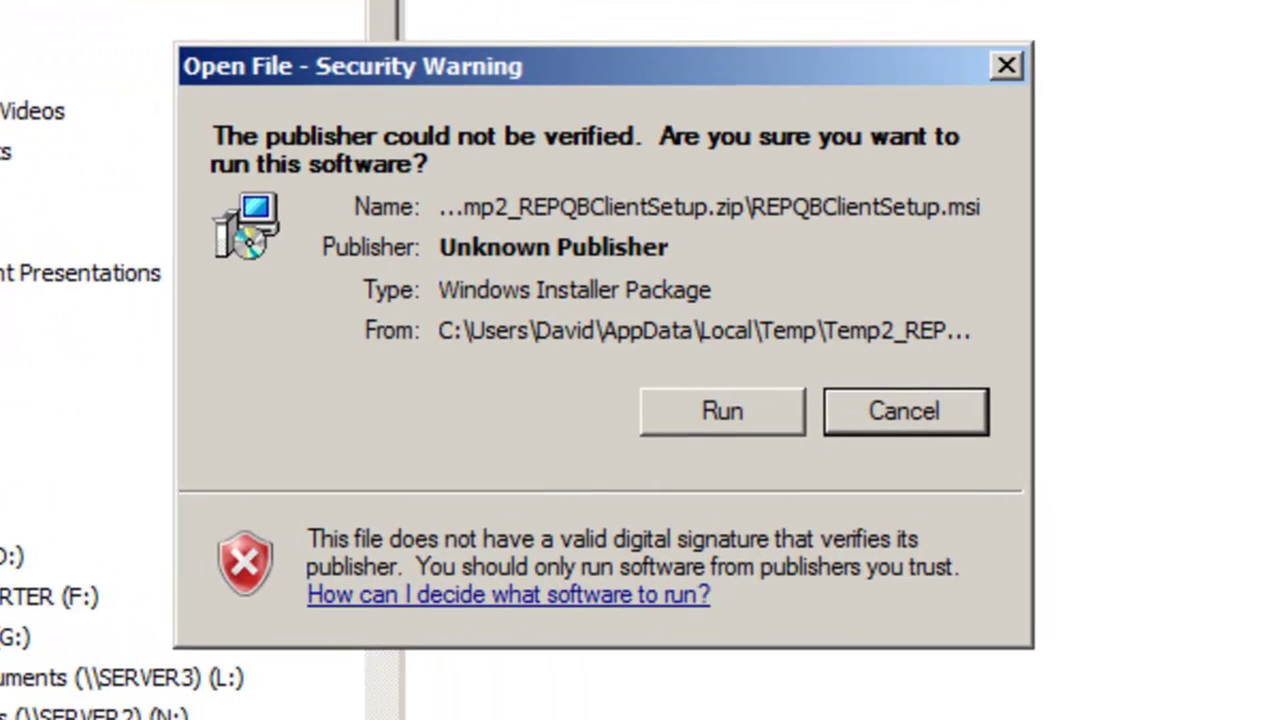
click(720, 414)
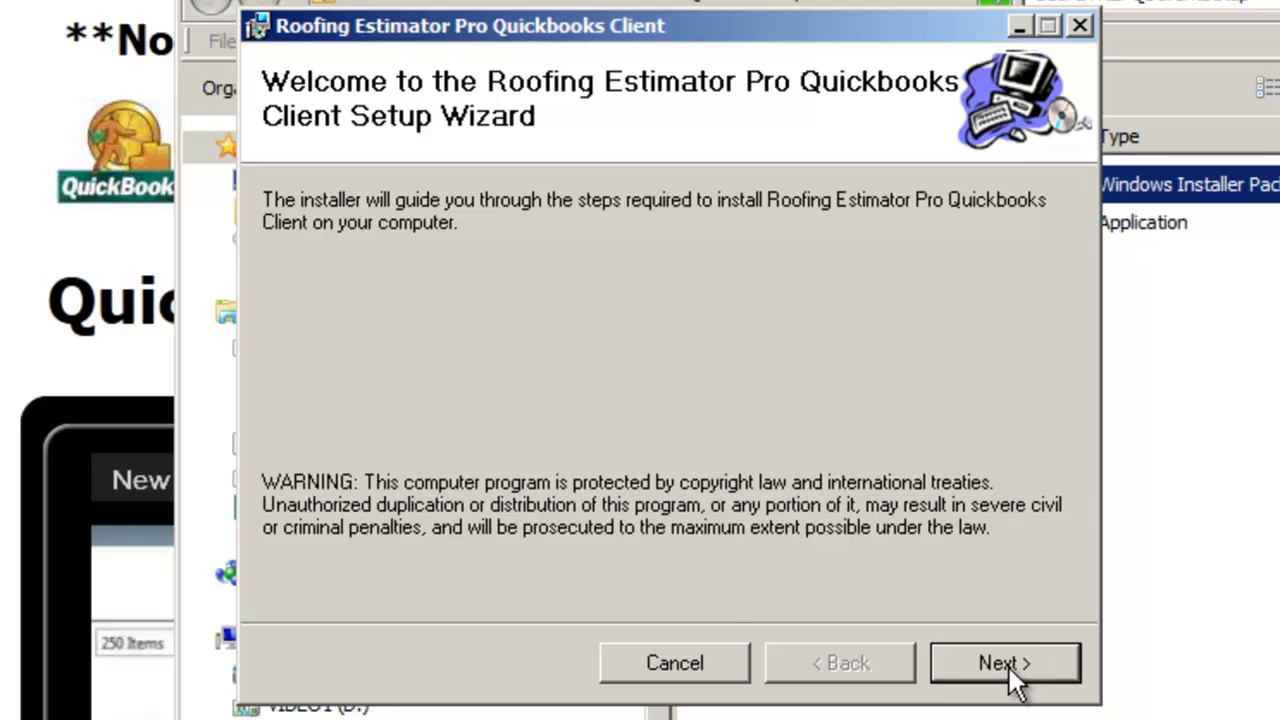
click(991, 672)
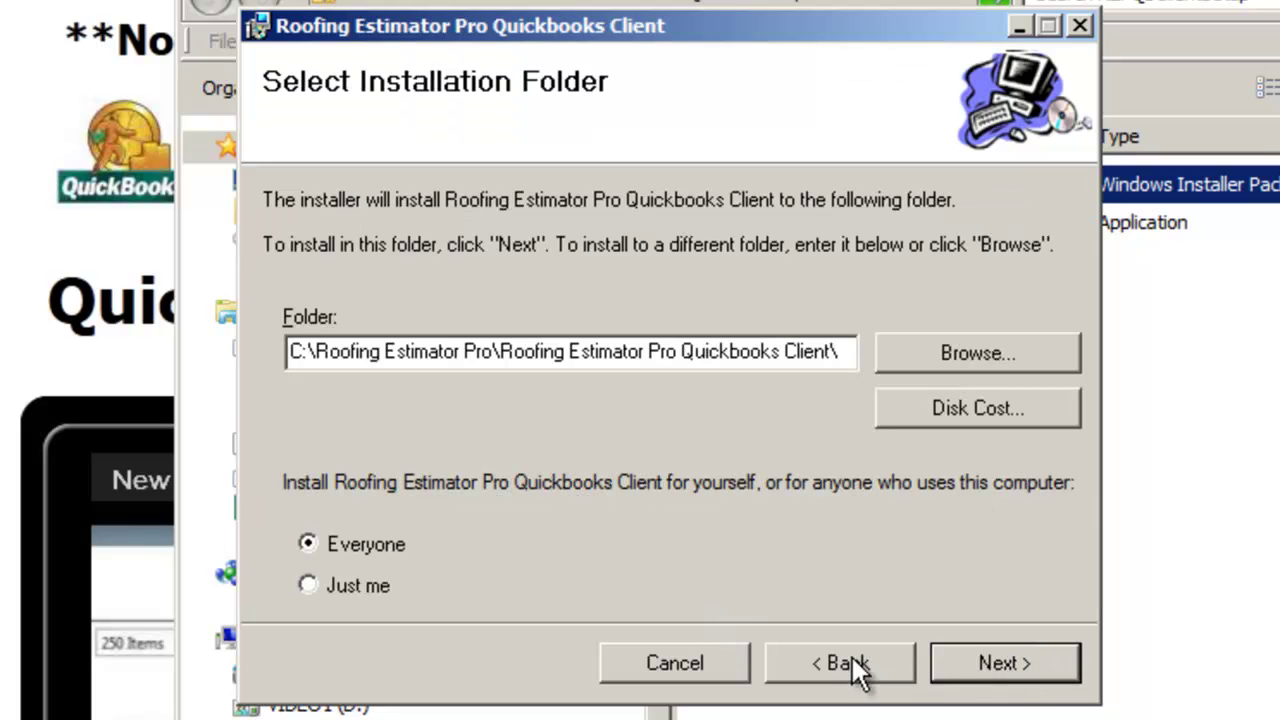
click(1000, 674)
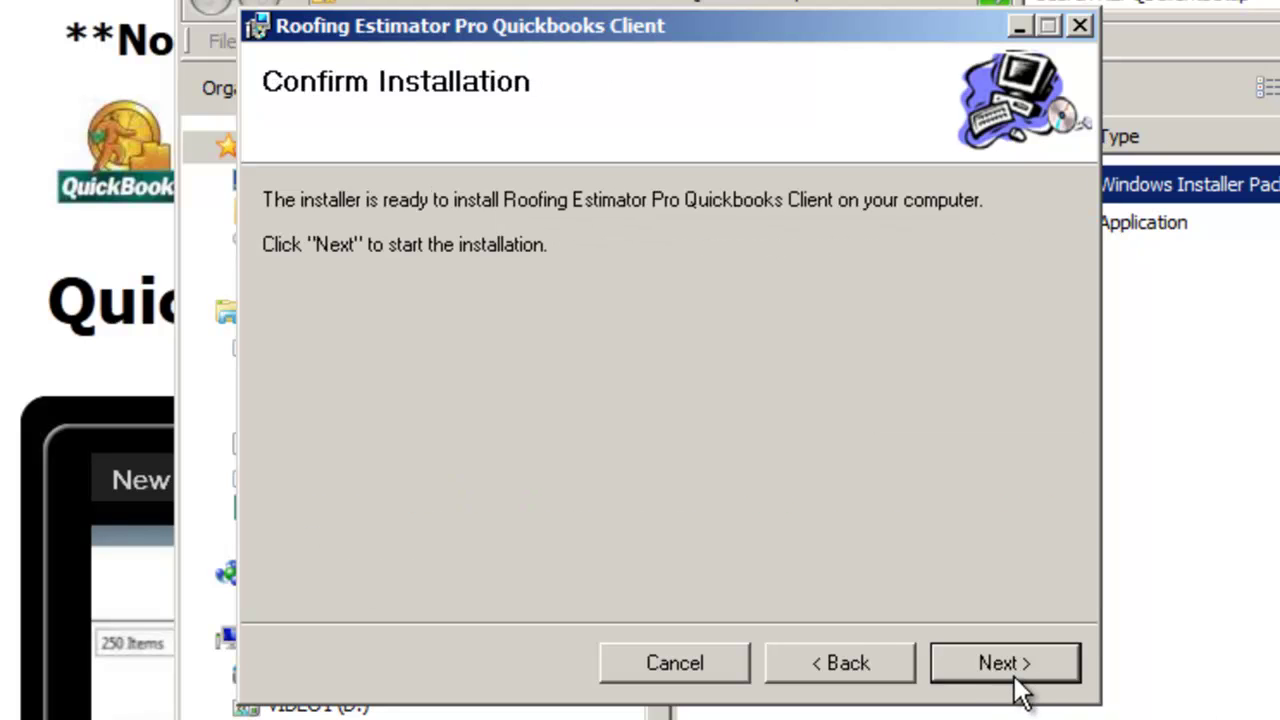
click(1026, 668)
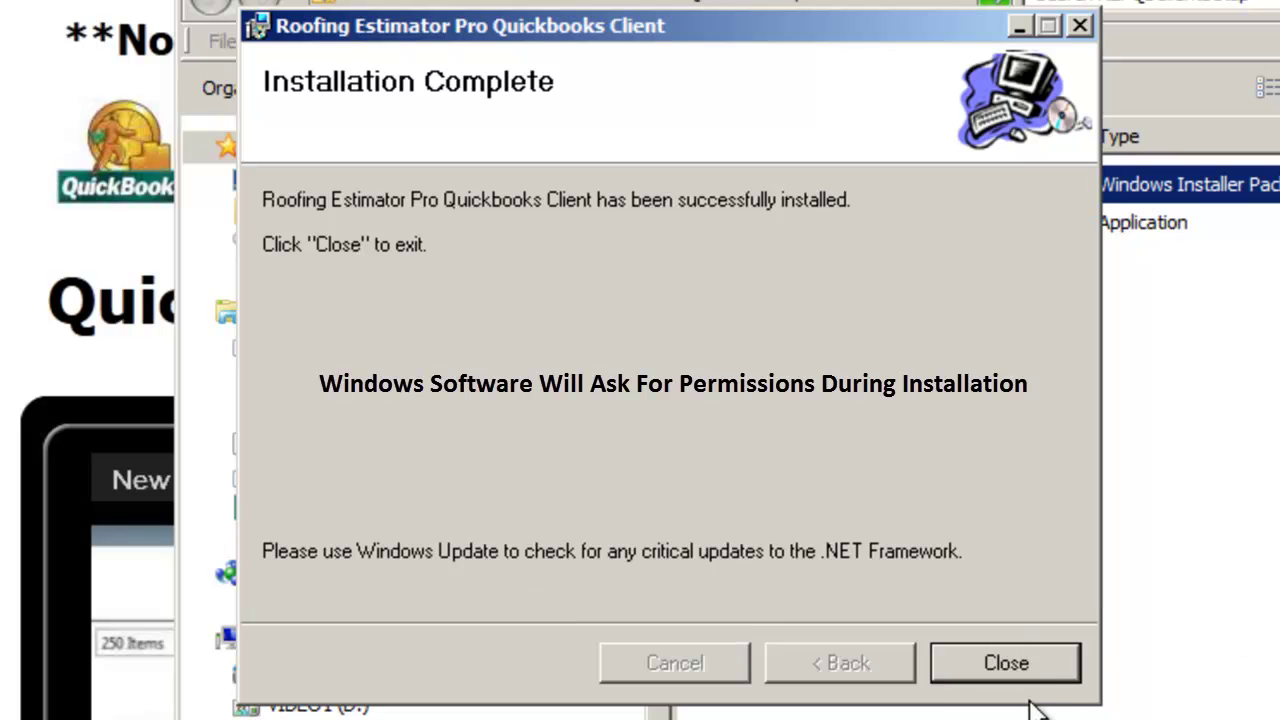
click(1026, 660)
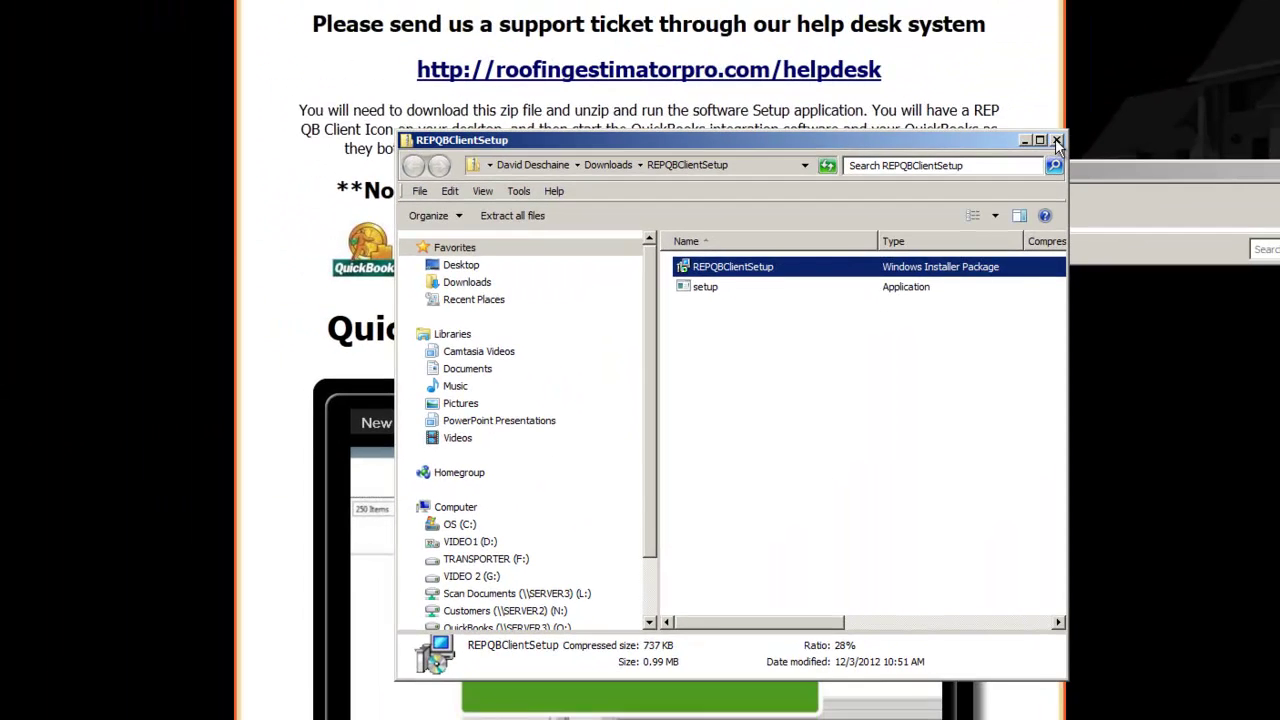
Close the setup folder and launch the REP QB Client from its desktop shortcut
click(1055, 138)
key(alt+Tab)
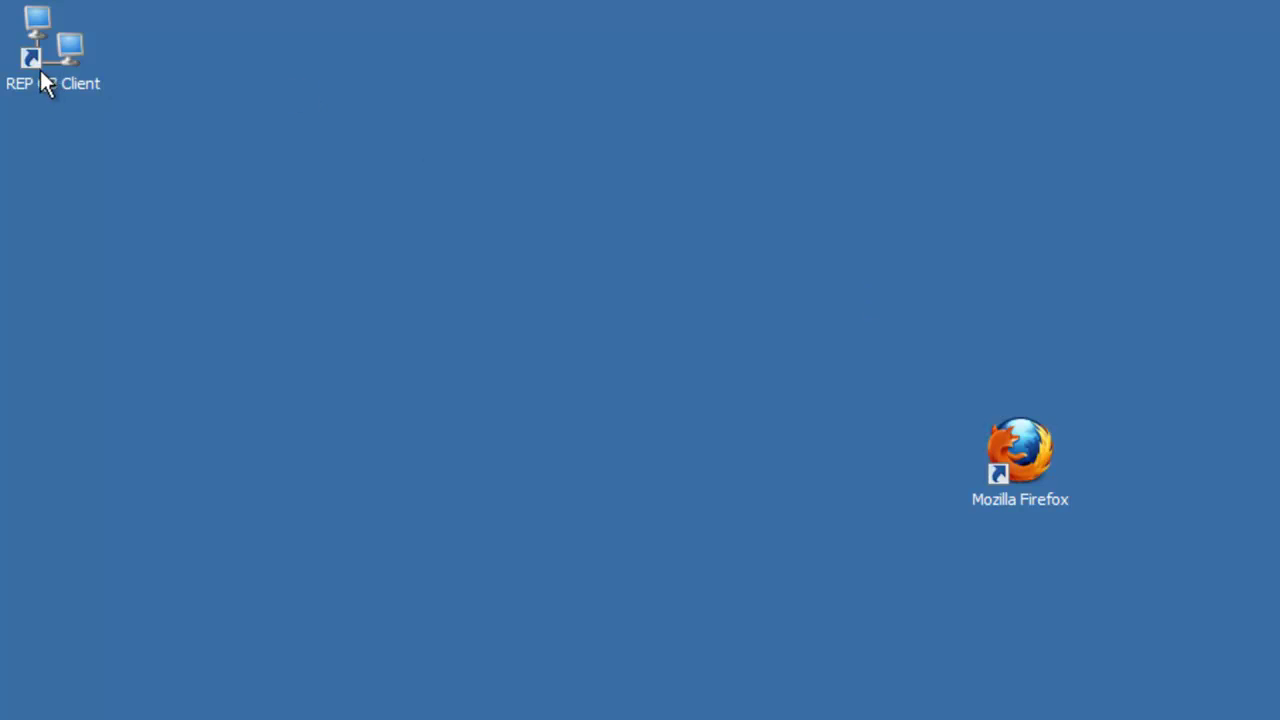
drag(40, 70, 894, 340)
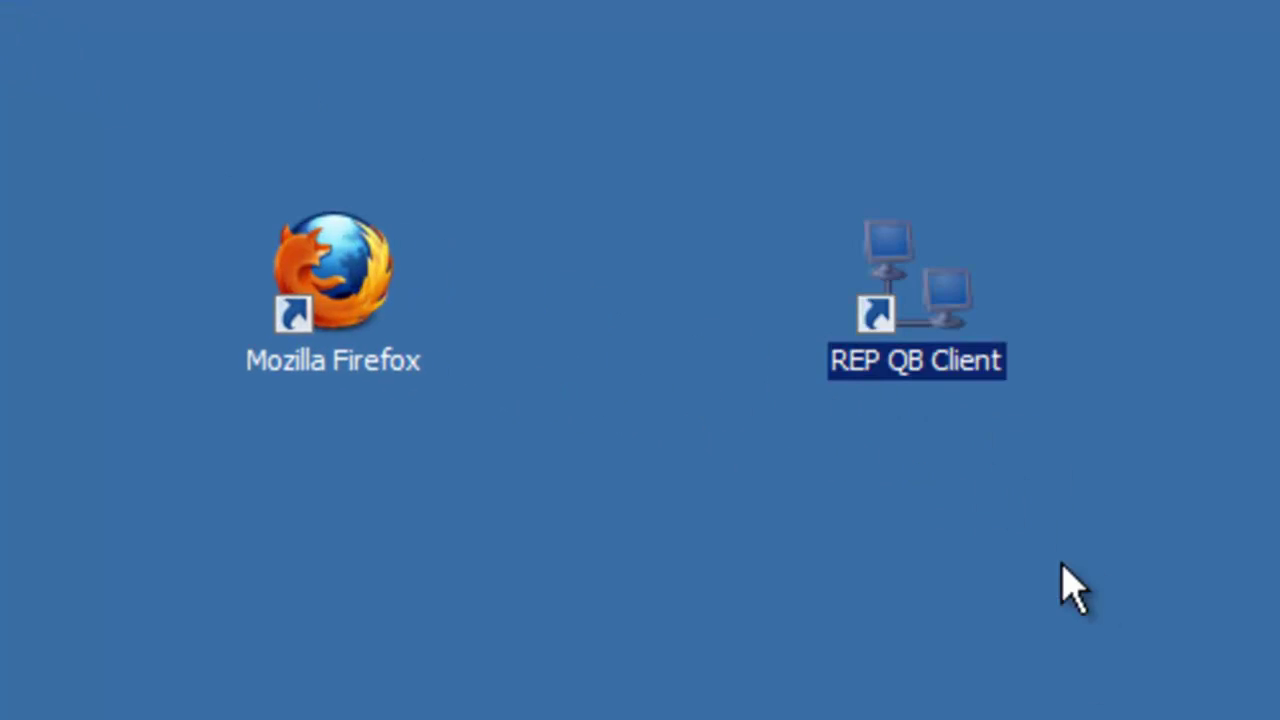
click(1075, 590)
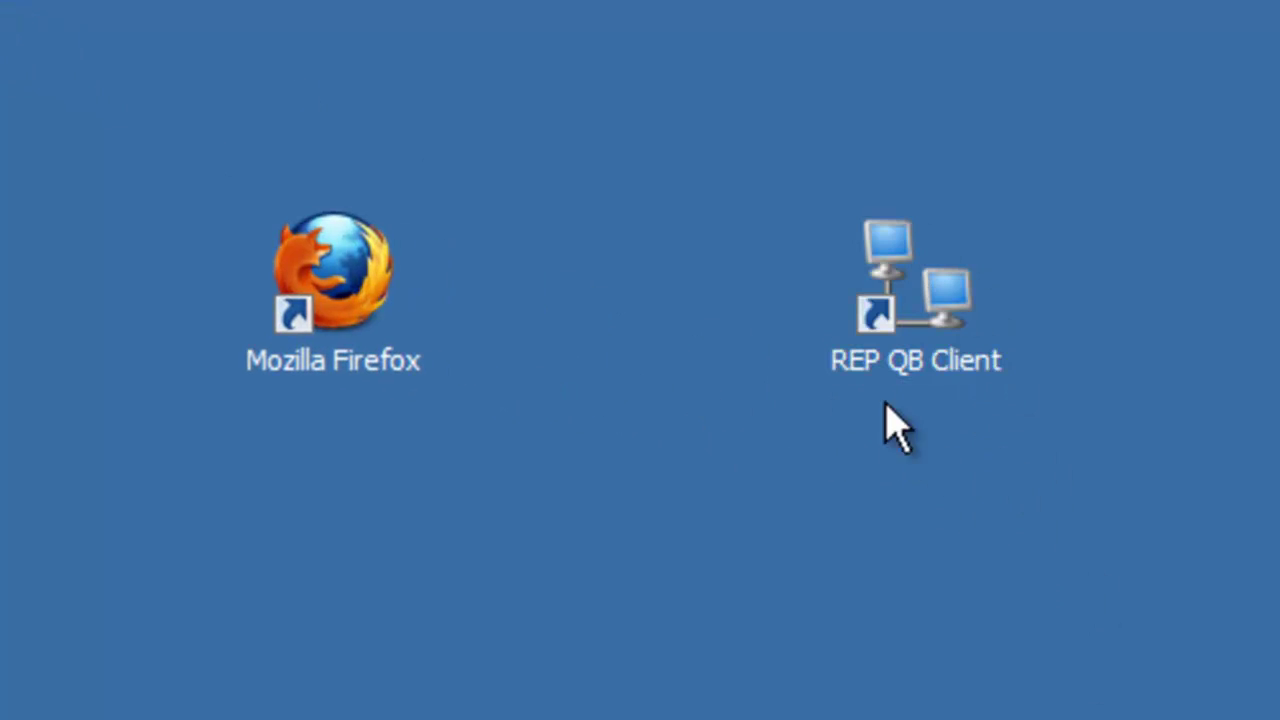
double_click(927, 357)
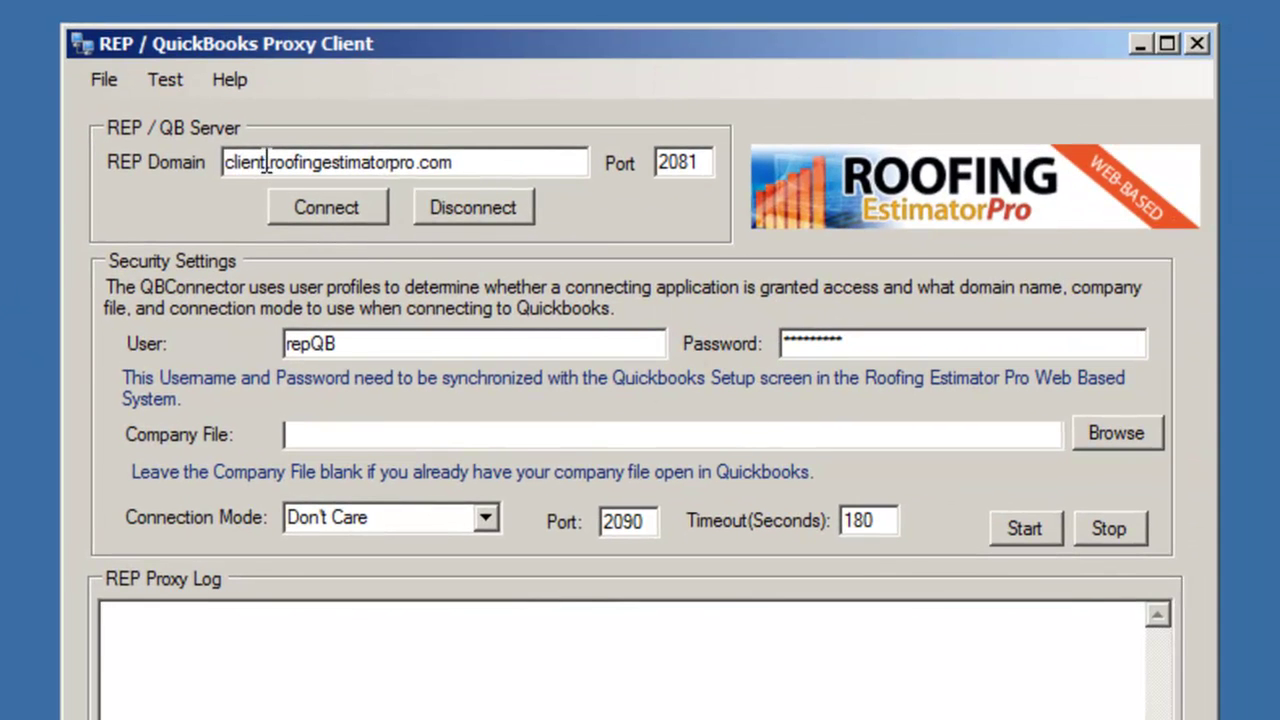
Change the REP Domain prefix from 'client' to 'demo', giving demo.roofingestimatorpro.com
drag(266, 163, 180, 152)
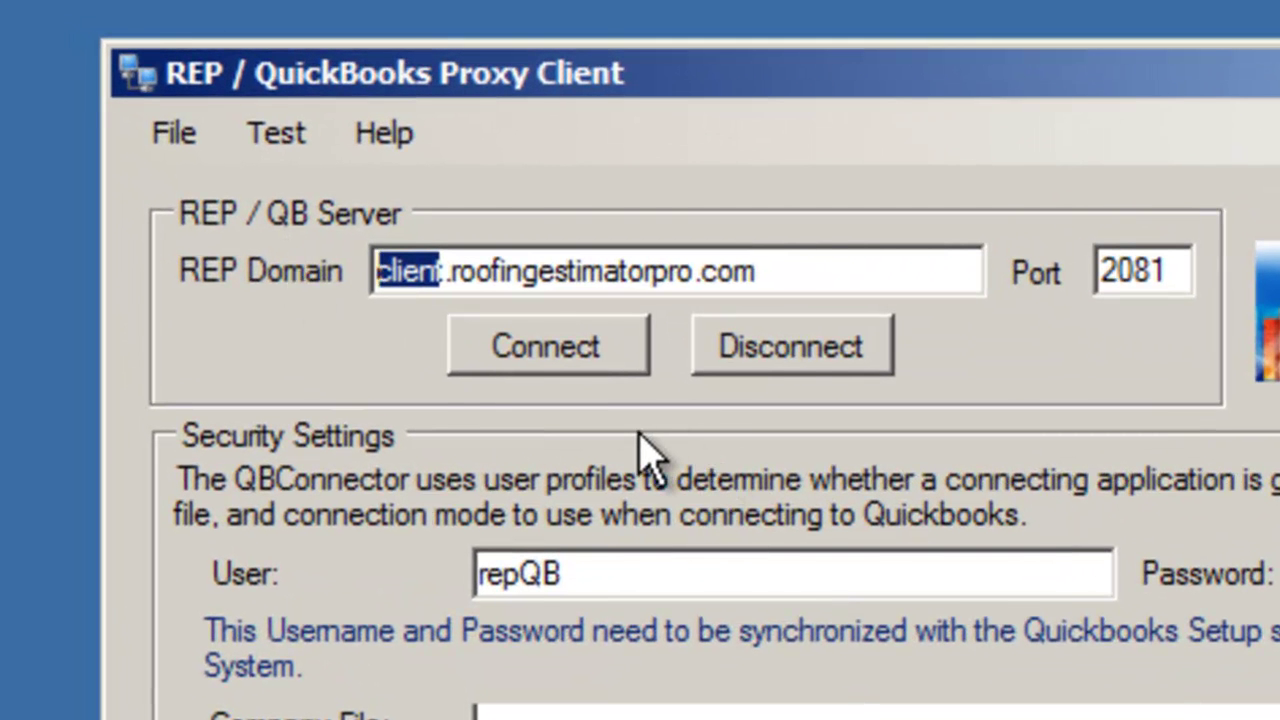
text(demot)
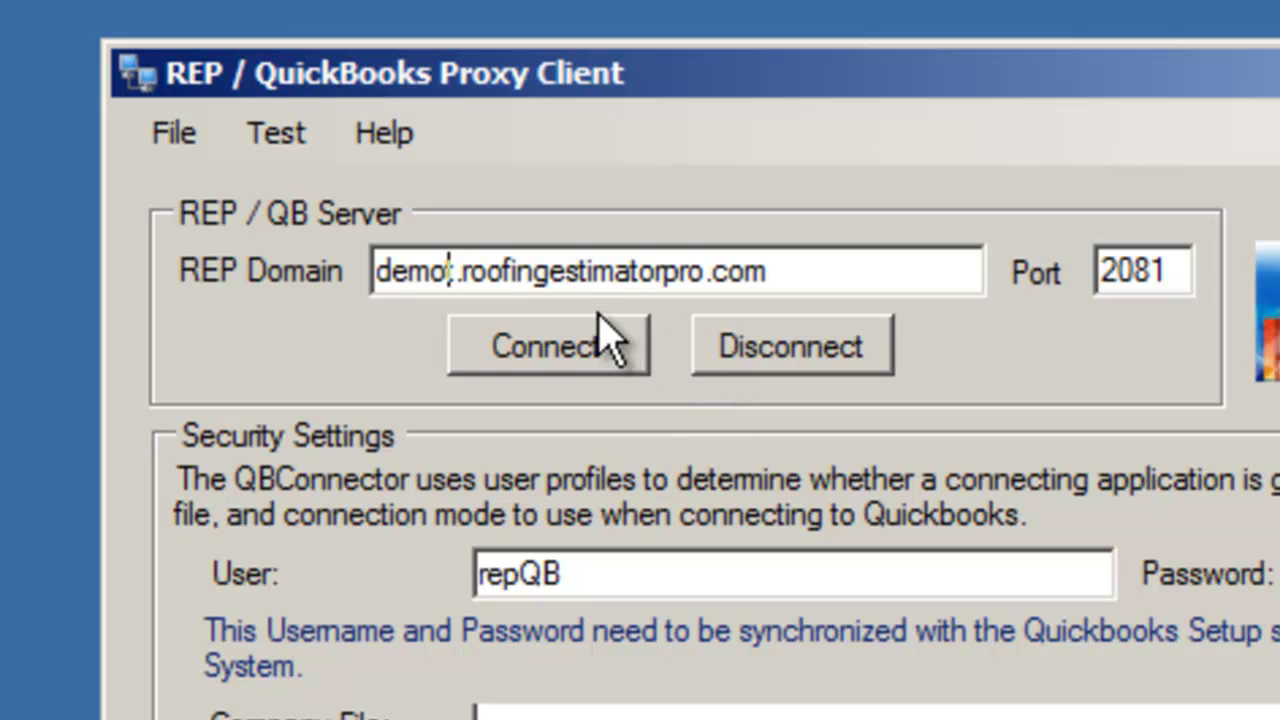
key(BackSpace)
click(837, 264)
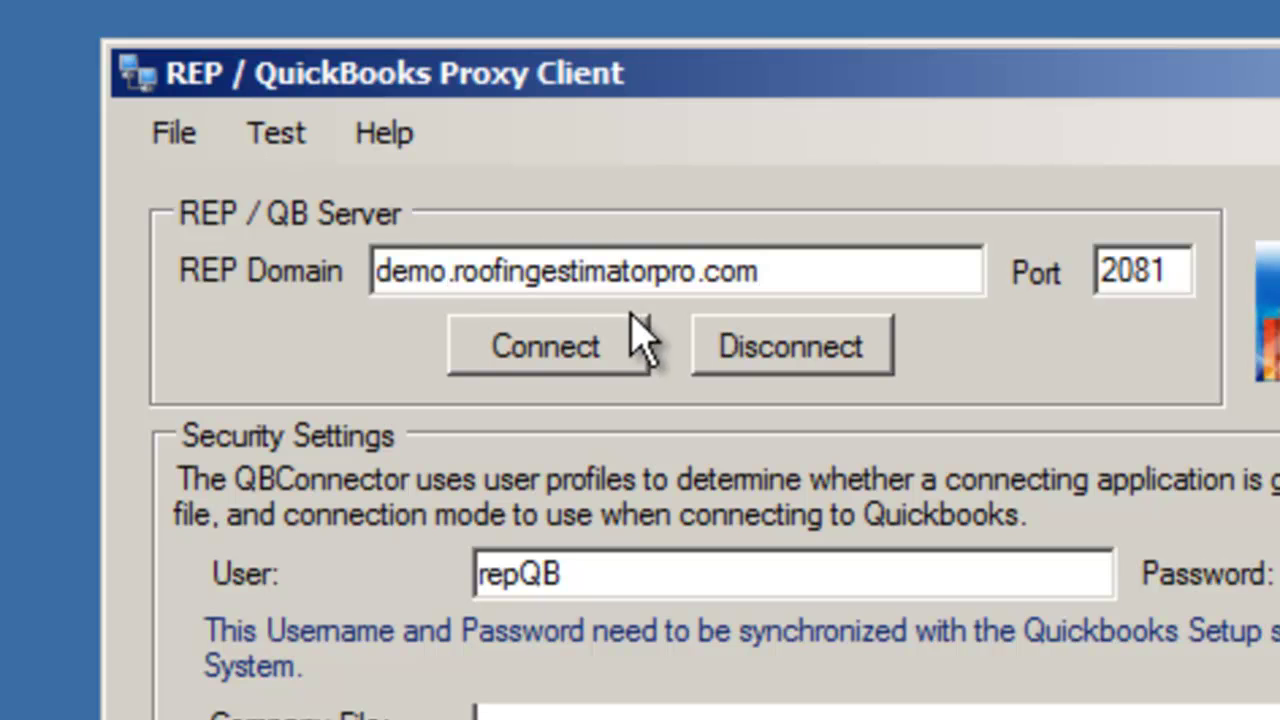
drag(843, 271, 332, 272)
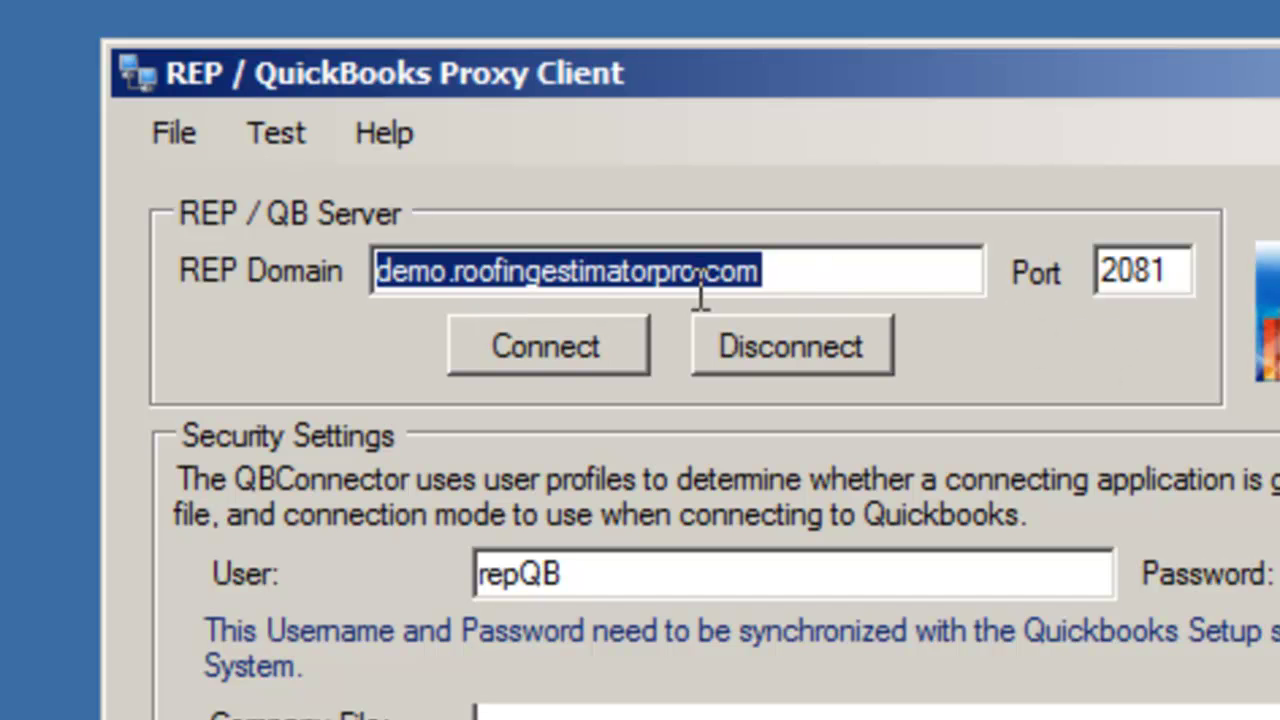
click(845, 277)
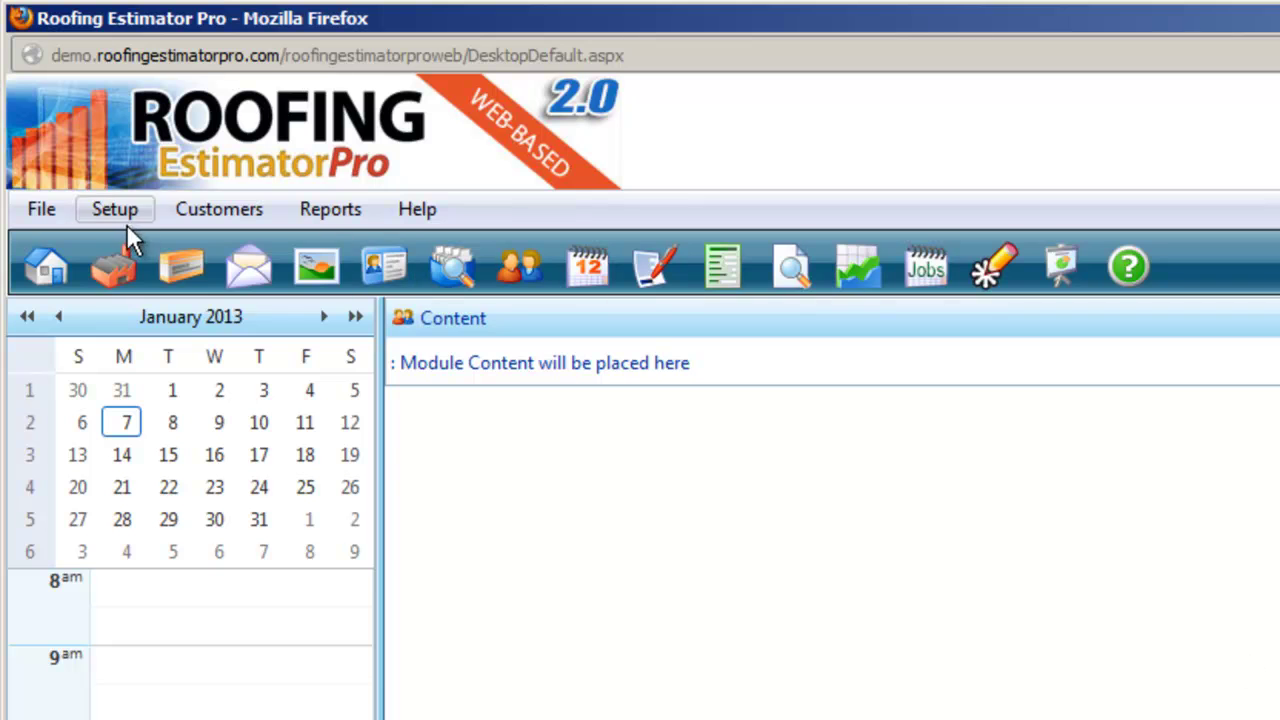
Open the Quickbooks Integration settings showing server REPQBSERVER on port 2080
click(115, 210)
mouse_move(228, 465)
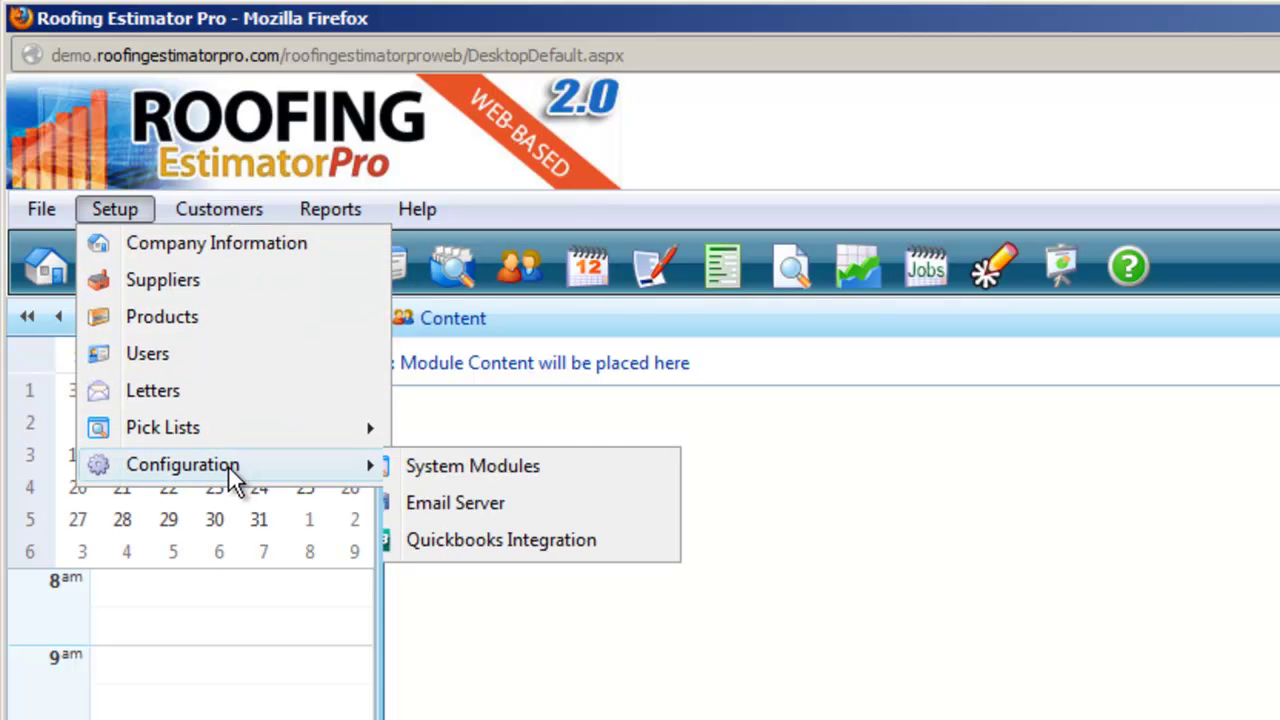
click(539, 541)
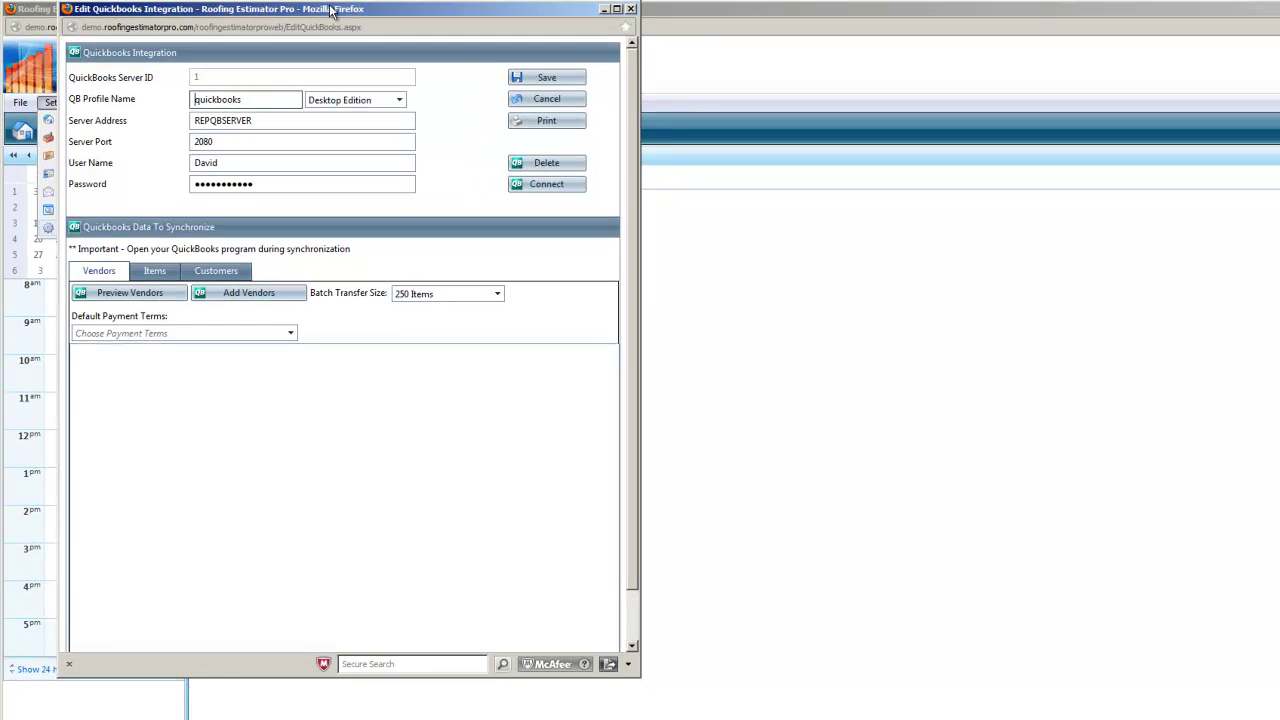
drag(330, 10, 386, 41)
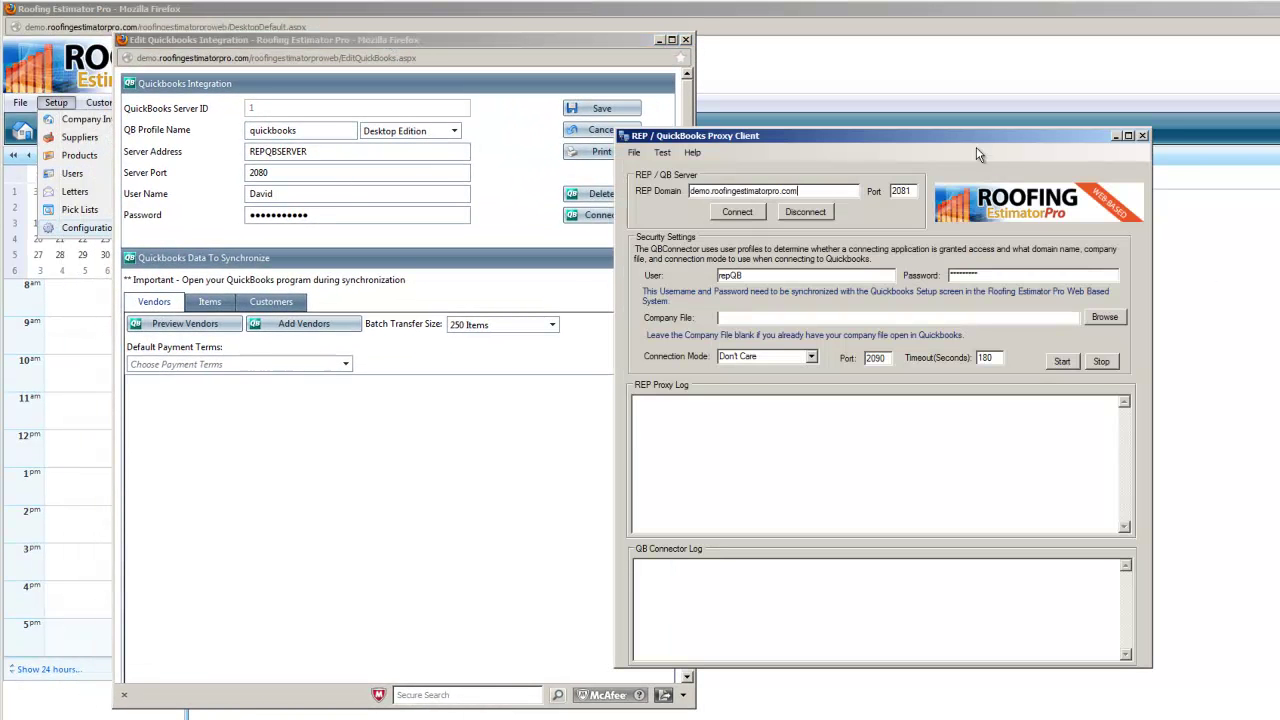
Place the proxy client beside the integration settings and compare the site domain, REP domain and port 2081
drag(973, 145, 1059, 116)
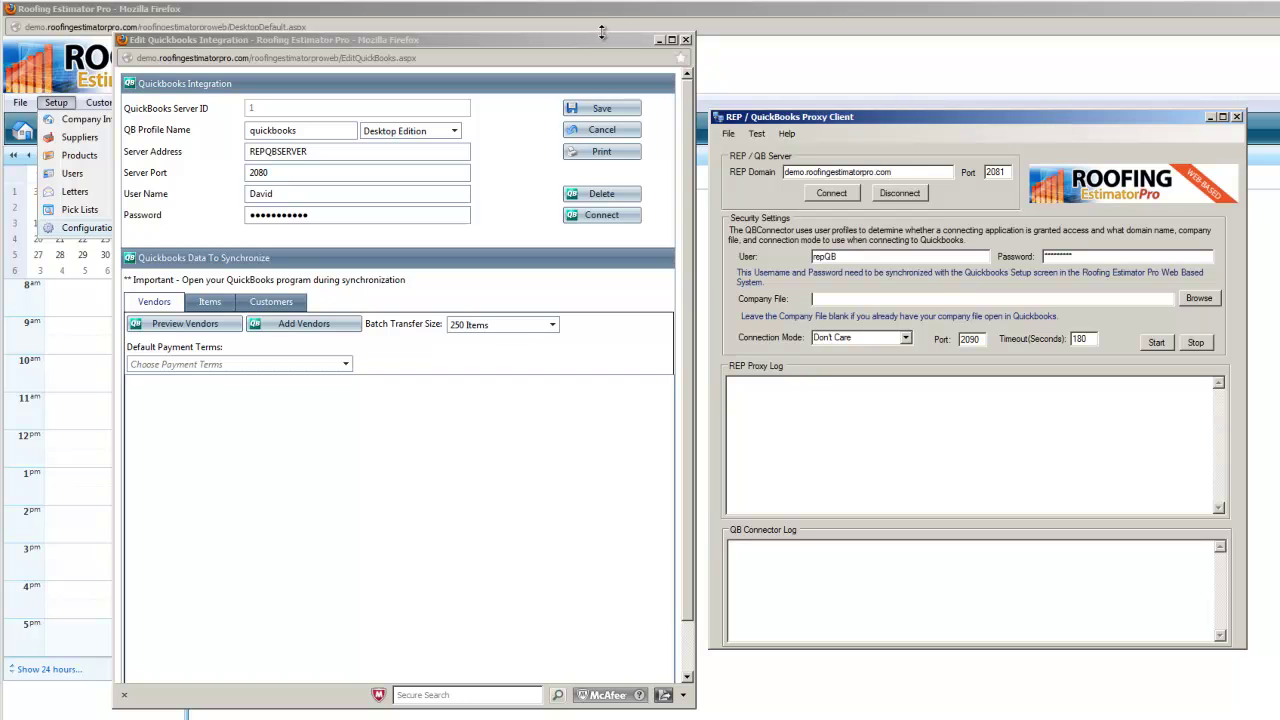
drag(604, 34, 586, 120)
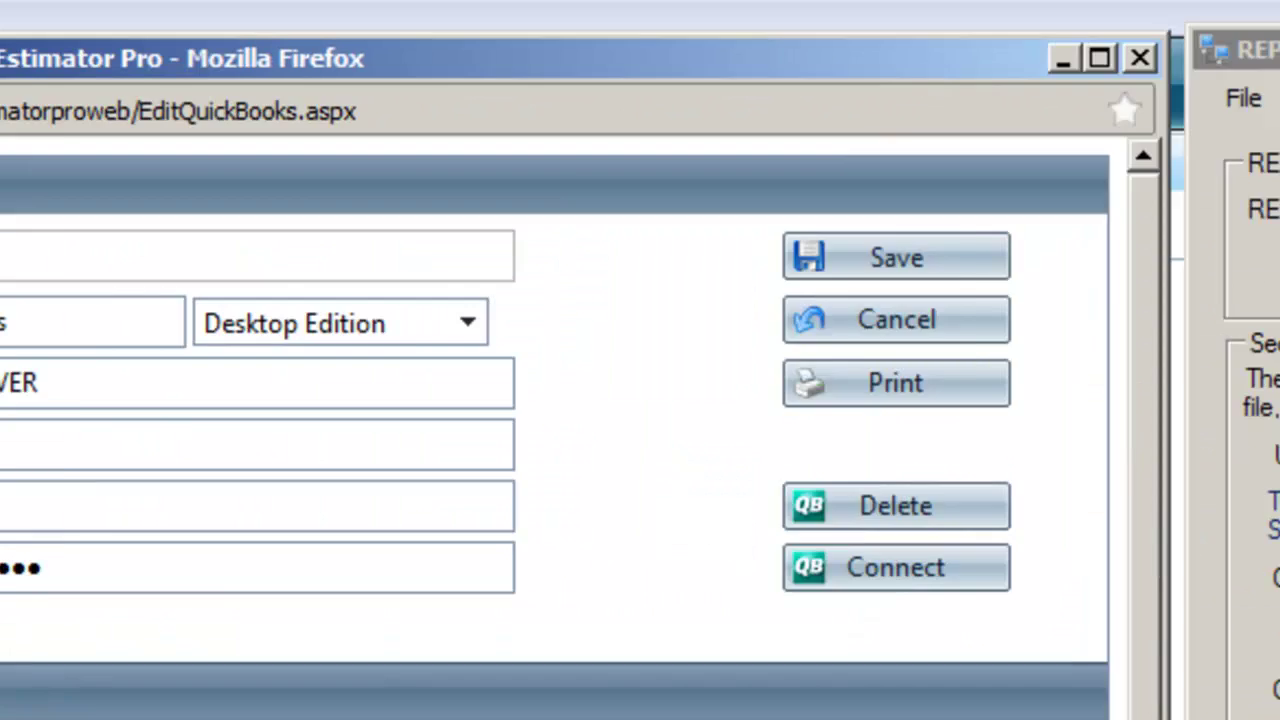
drag(570, 131, 196, 133)
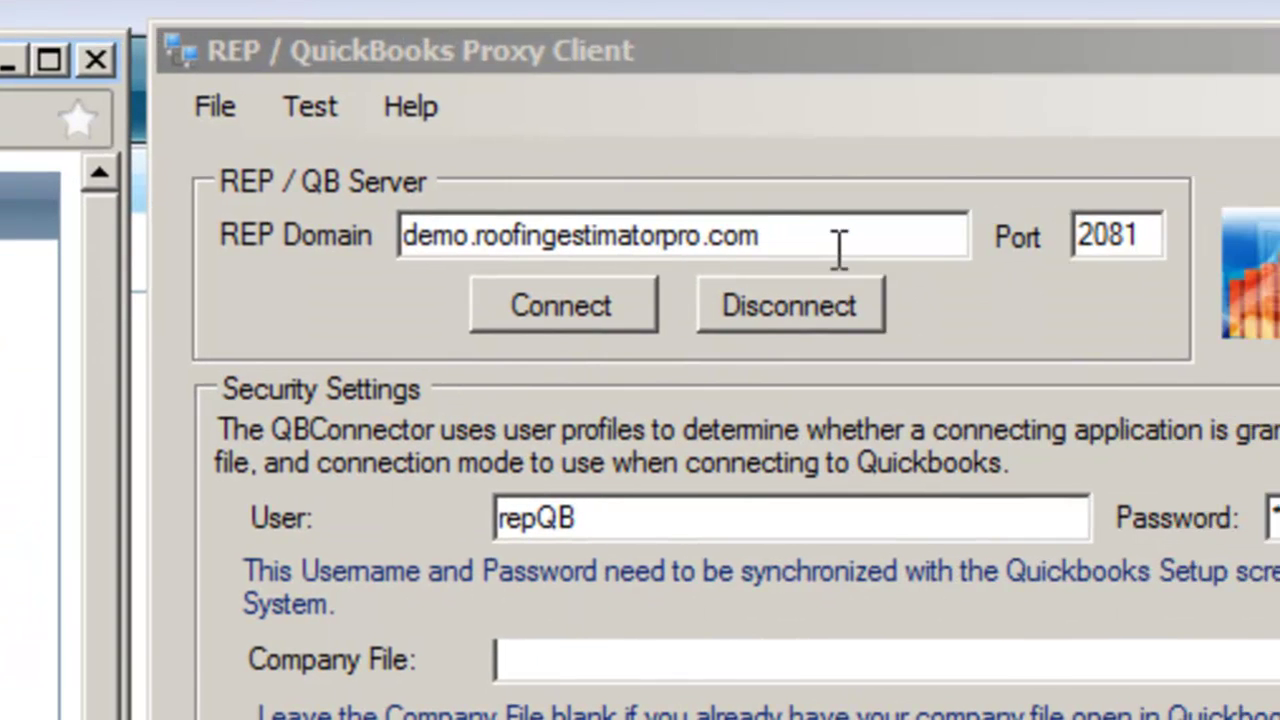
drag(777, 237, 277, 237)
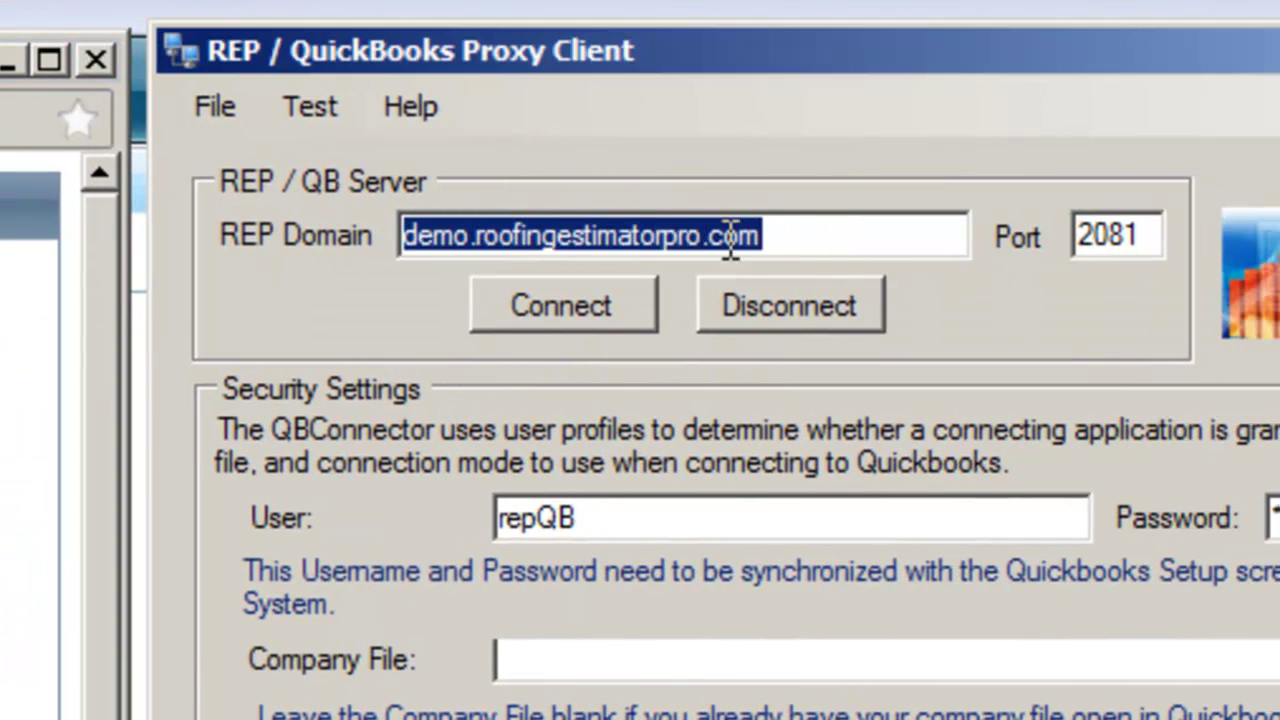
drag(1149, 234, 1023, 234)
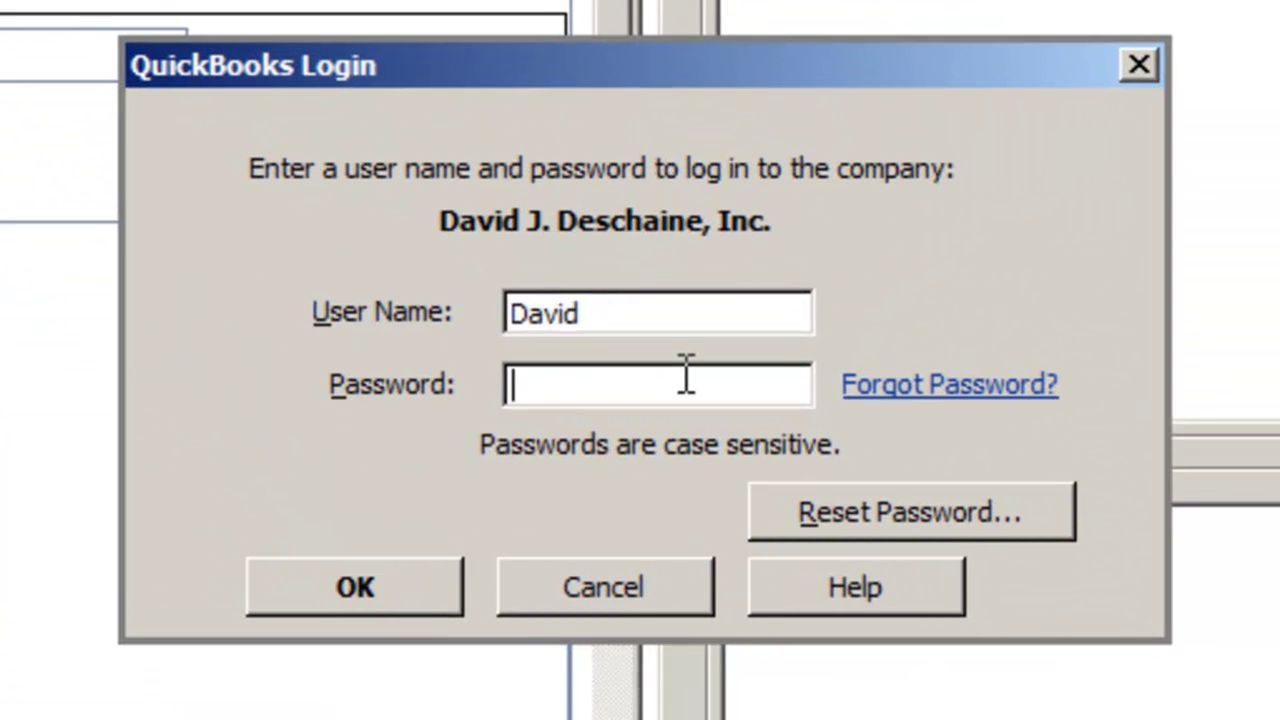
Enter the QuickBooks user's password to log in to the company file
text(***********)
key(Return)
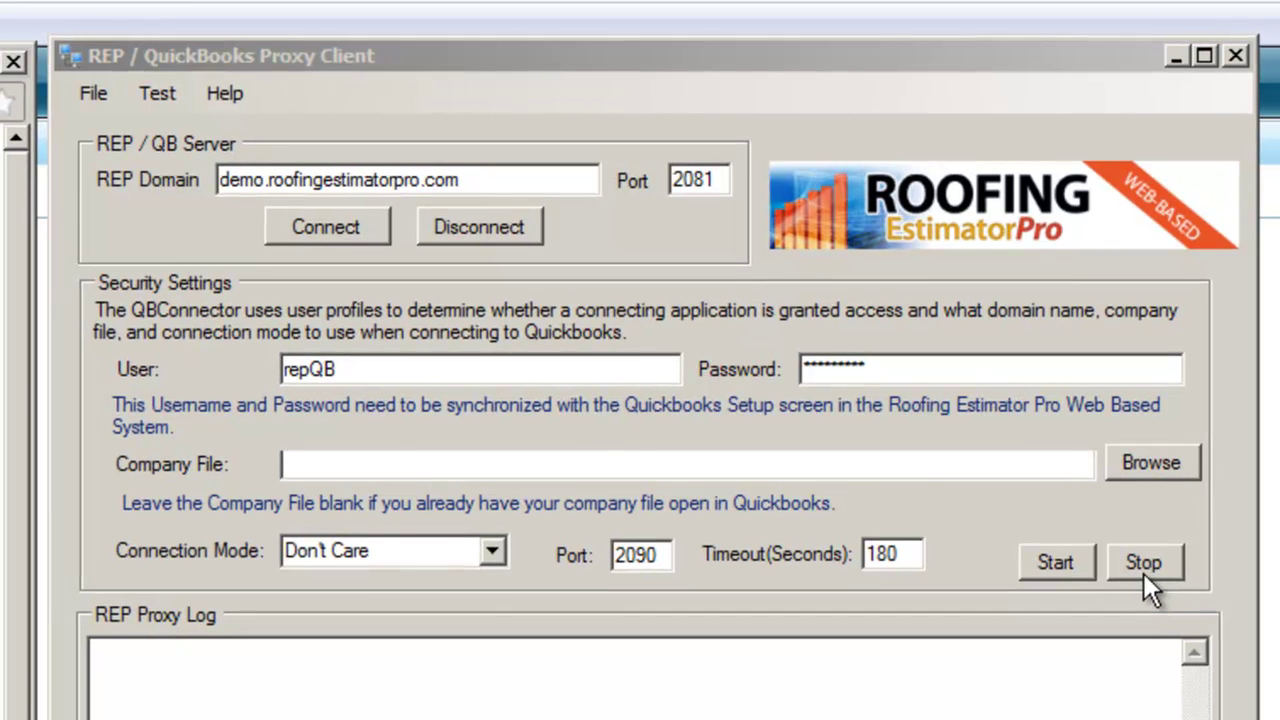
Start and stop the proxy service, then replace the repQB user with the QuickBooks username and enter its password
click(1064, 566)
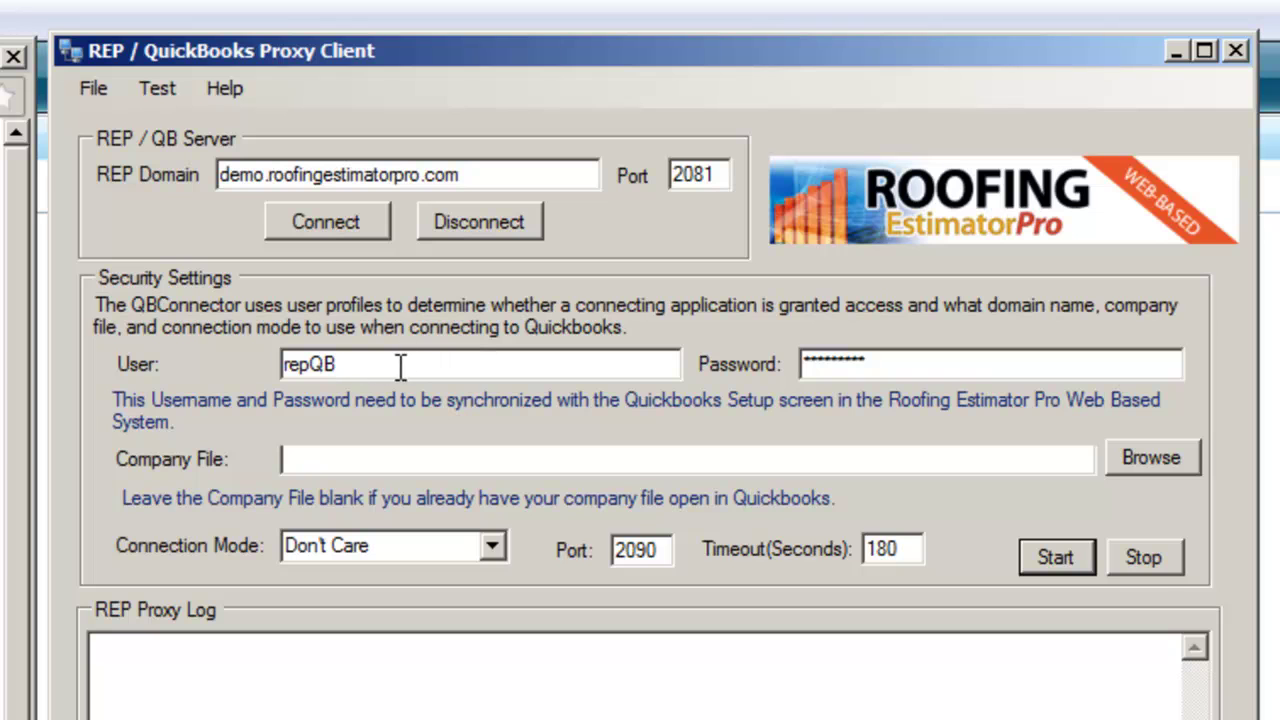
click(1152, 559)
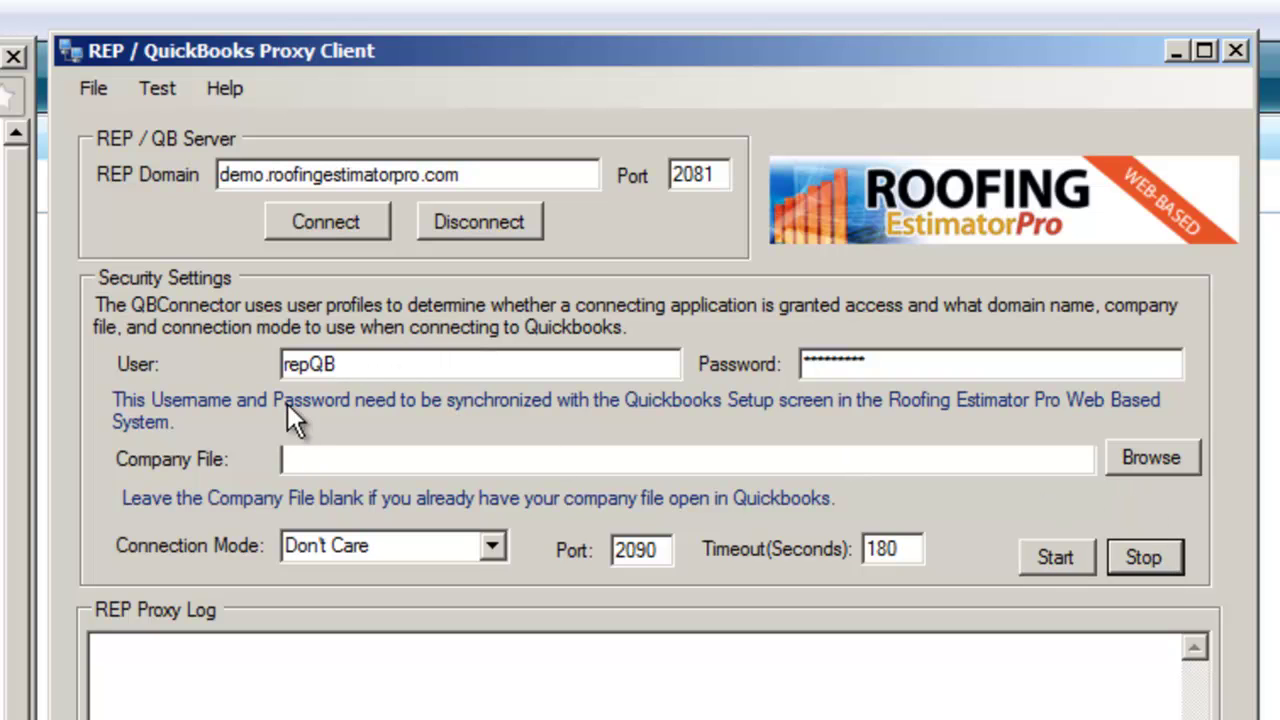
drag(410, 364, 172, 354)
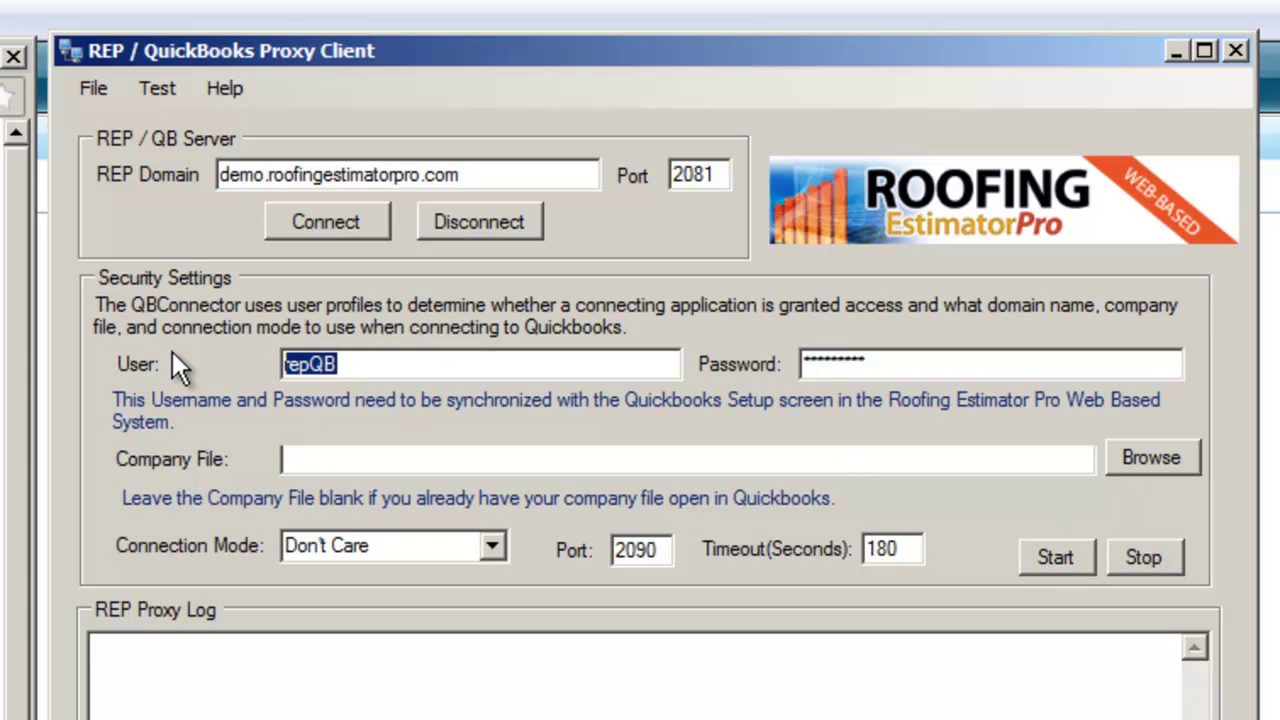
text(David)
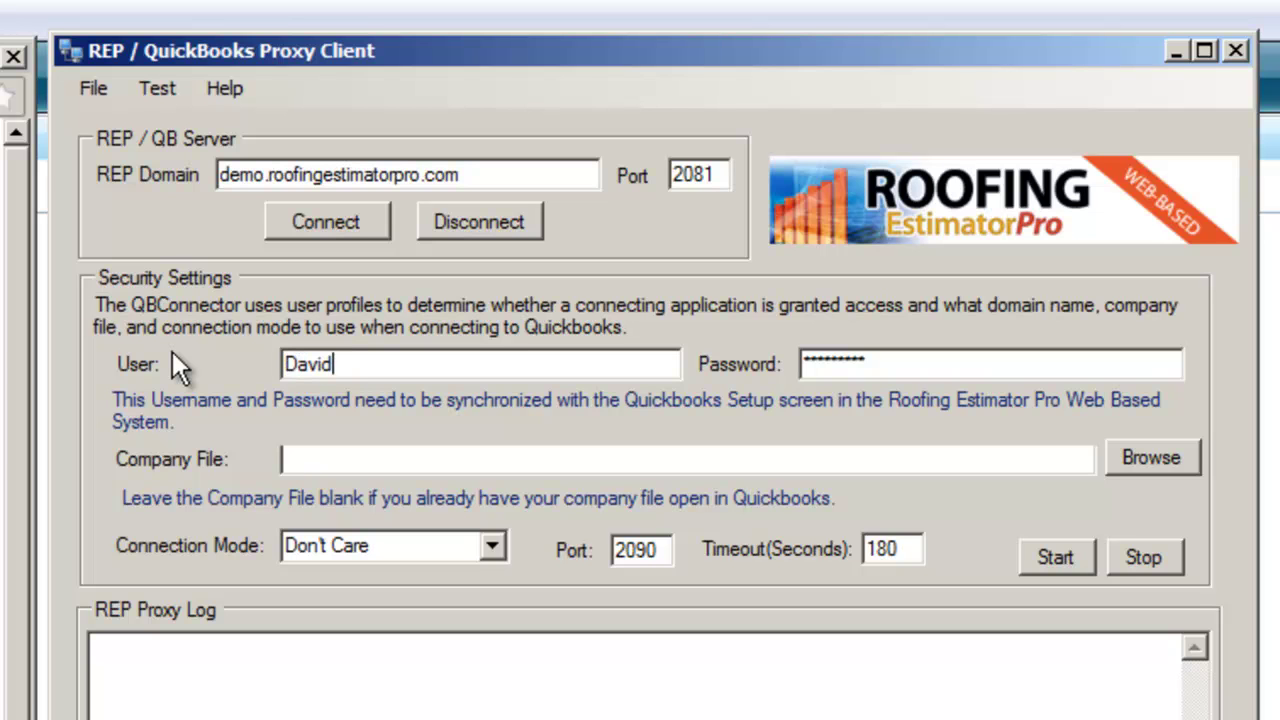
key(Tab)
text(password123)
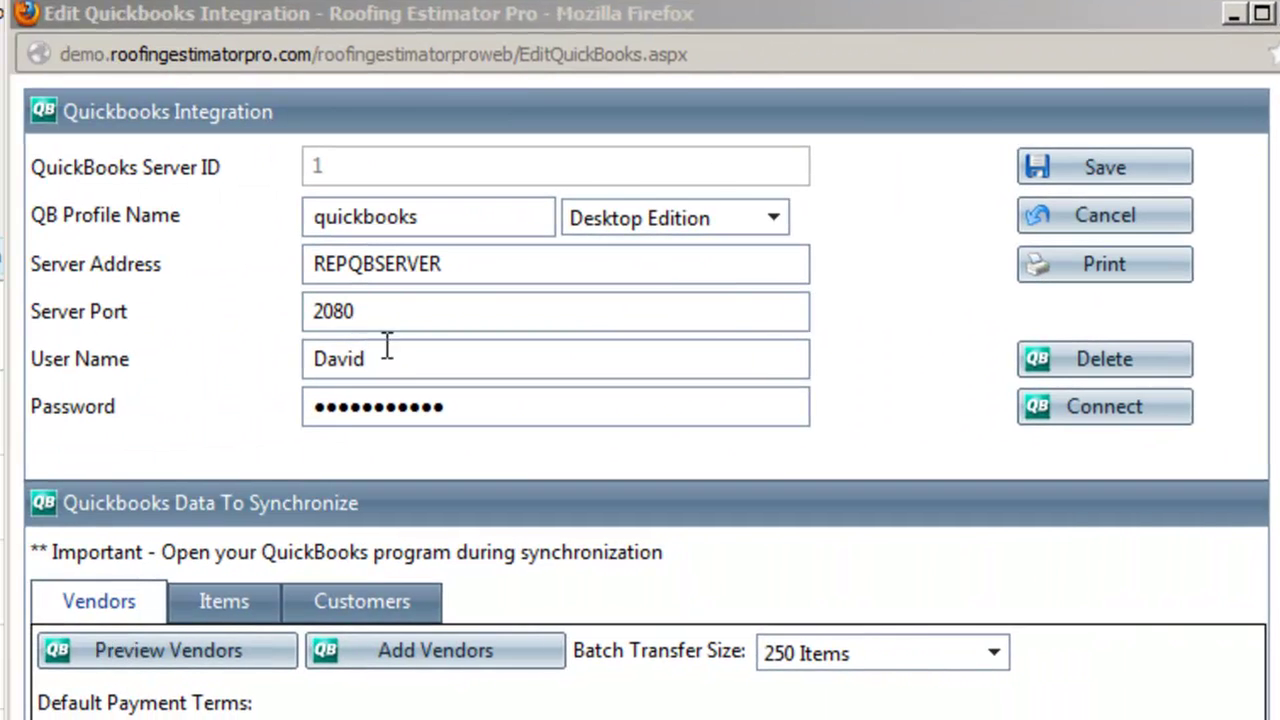
Enter the matching user name and password in Edit Quickbooks Integration, save, and reopen the settings
click(398, 362)
drag(398, 362, 266, 371)
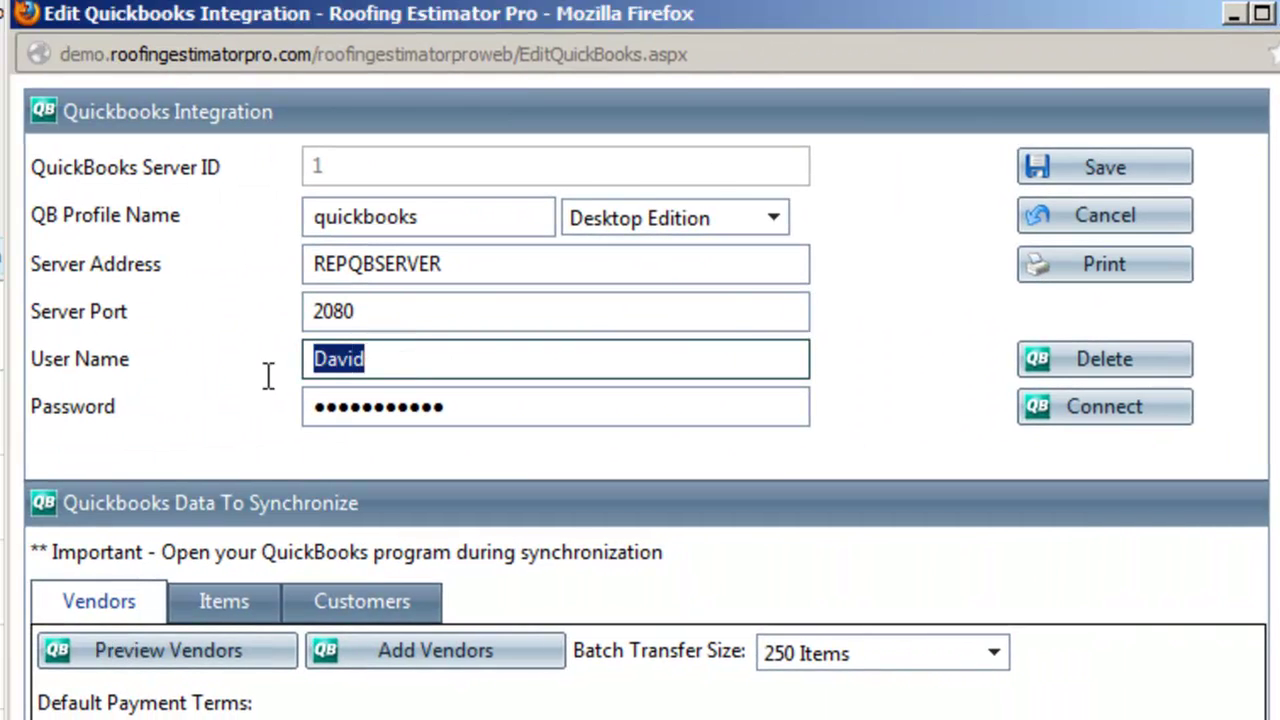
key(alt+Tab)
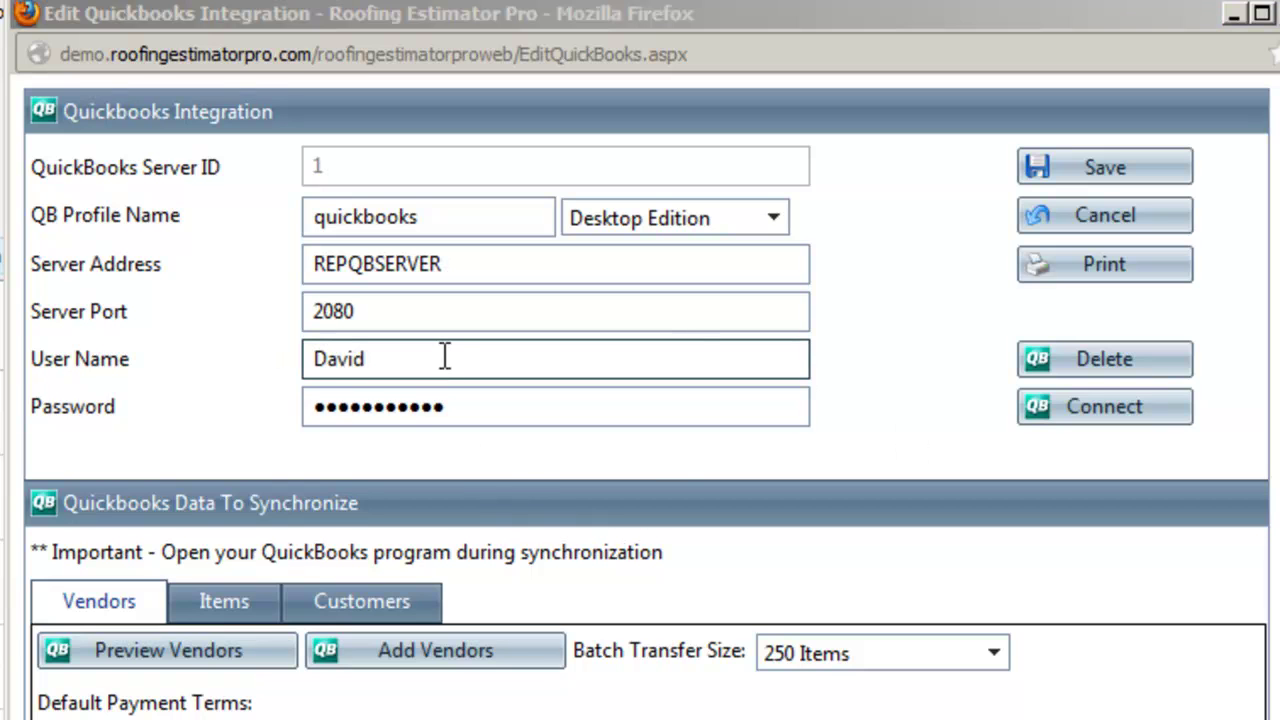
drag(445, 358, 296, 355)
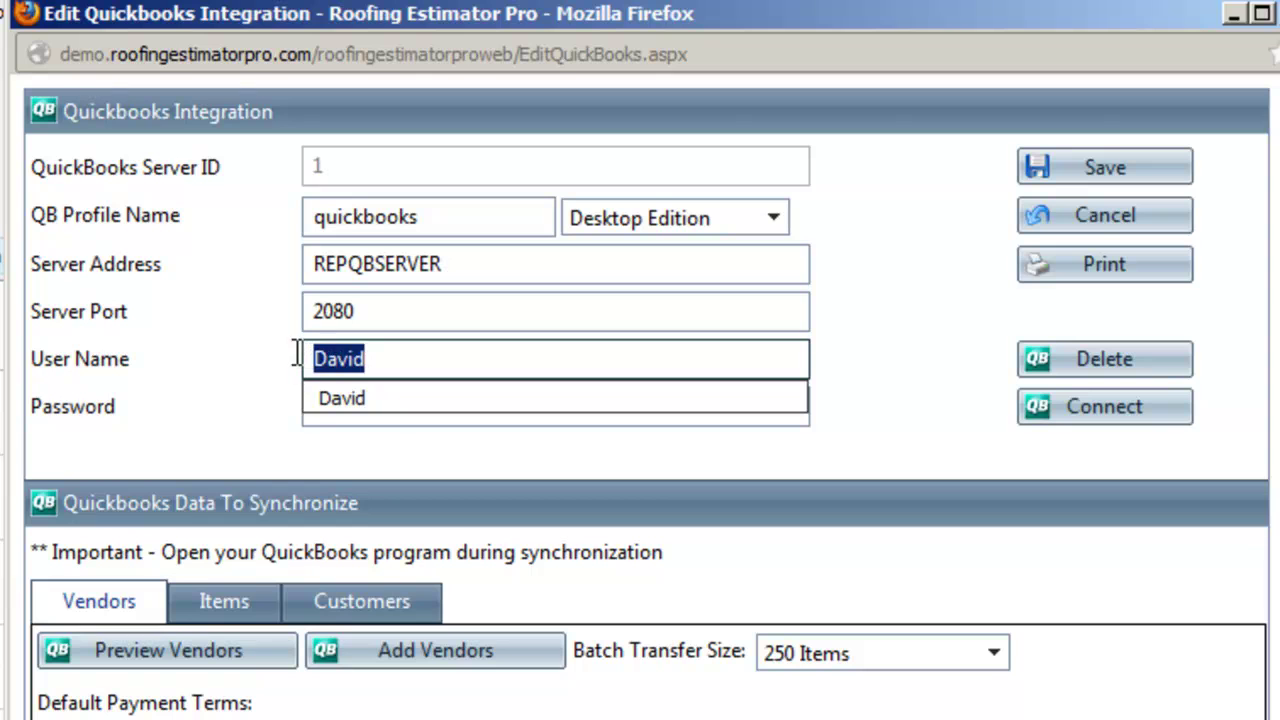
click(391, 398)
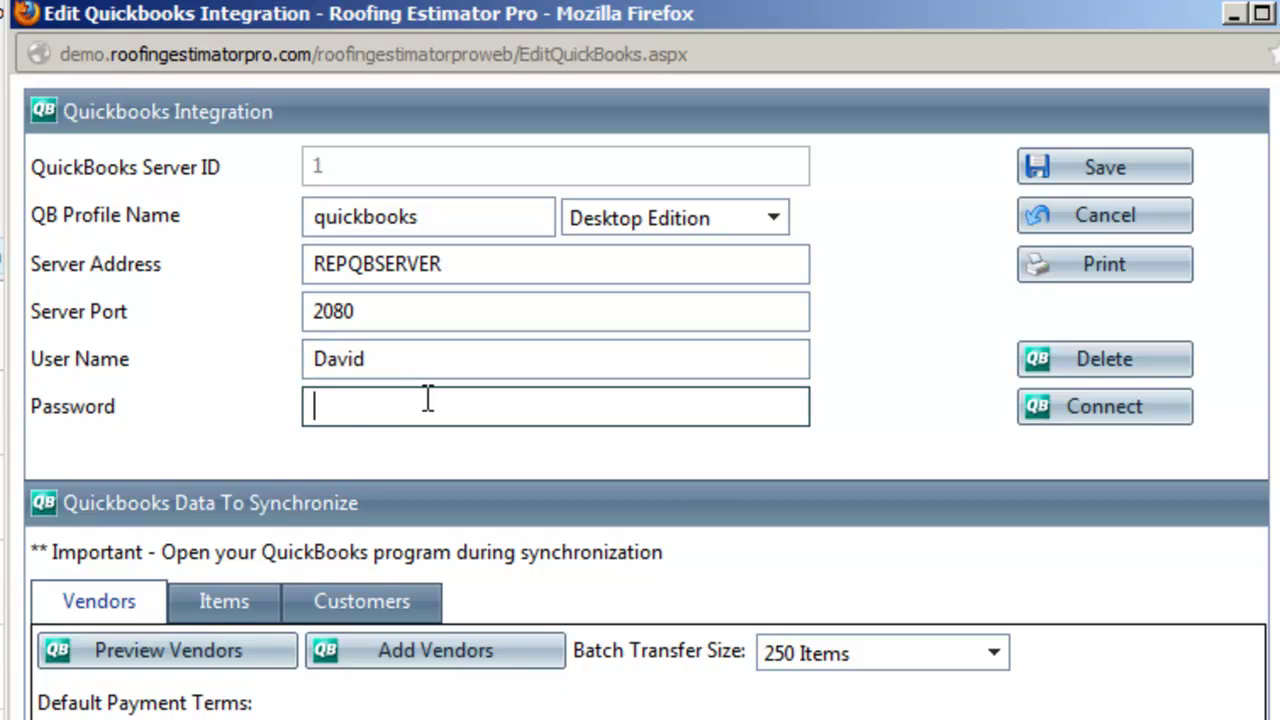
text(password123)
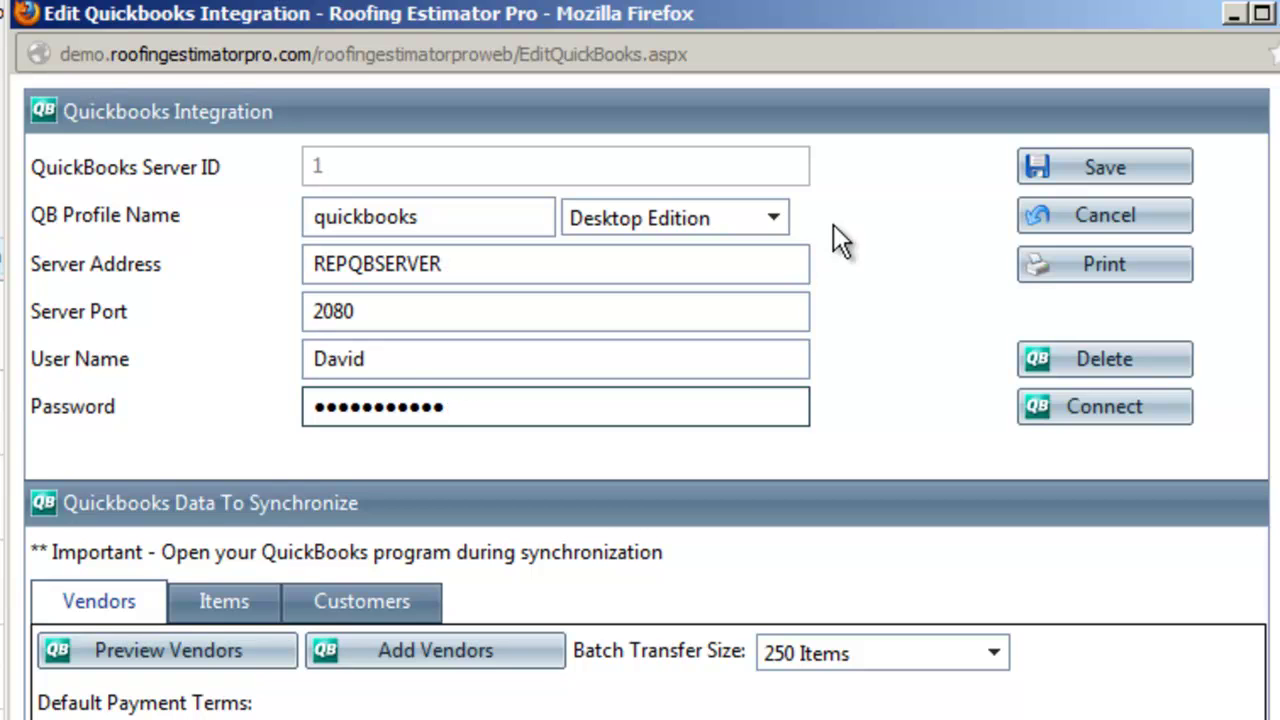
click(1105, 178)
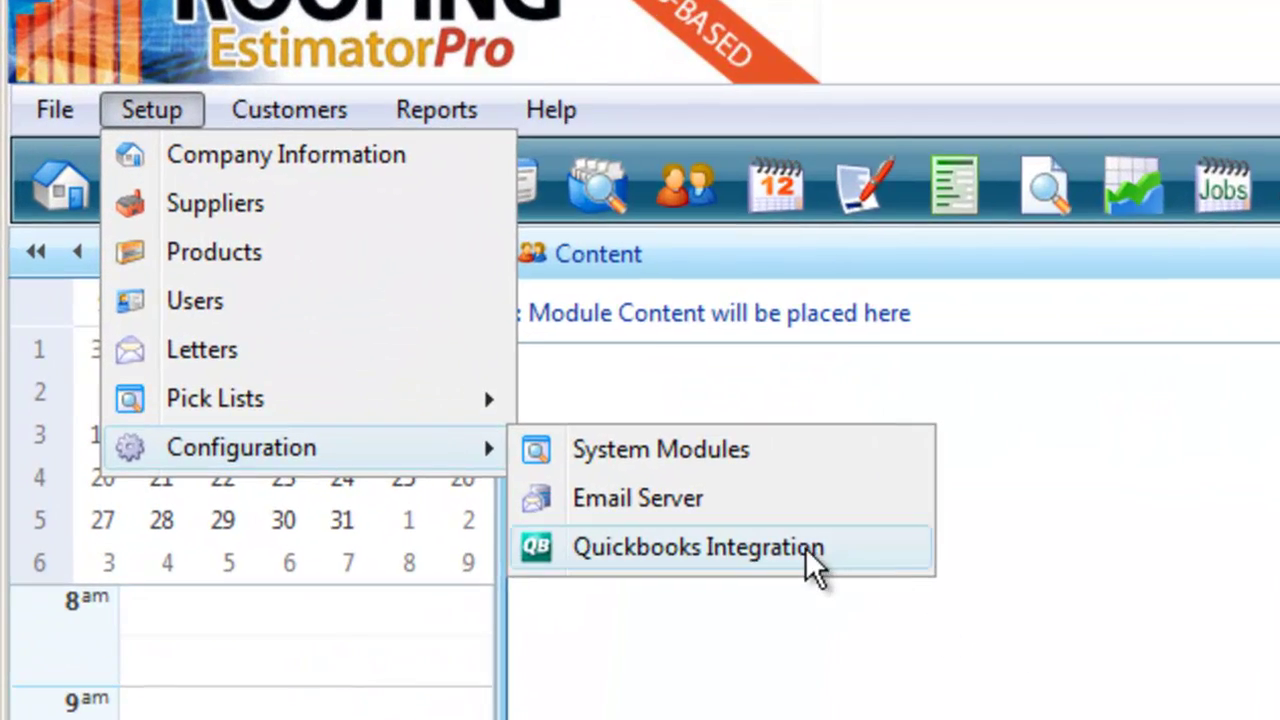
click(805, 547)
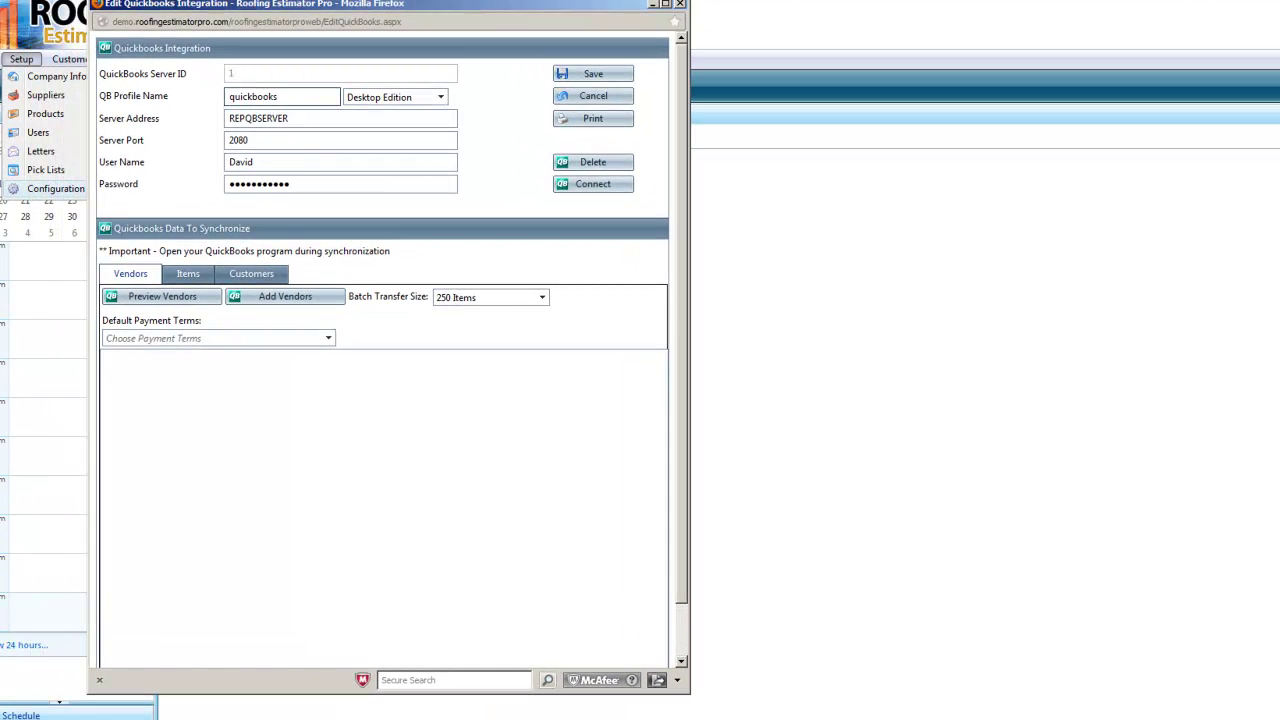
Place the Firefox integration settings window beside the proxy client and start the QuickBooks connector
key(alt+Tab)
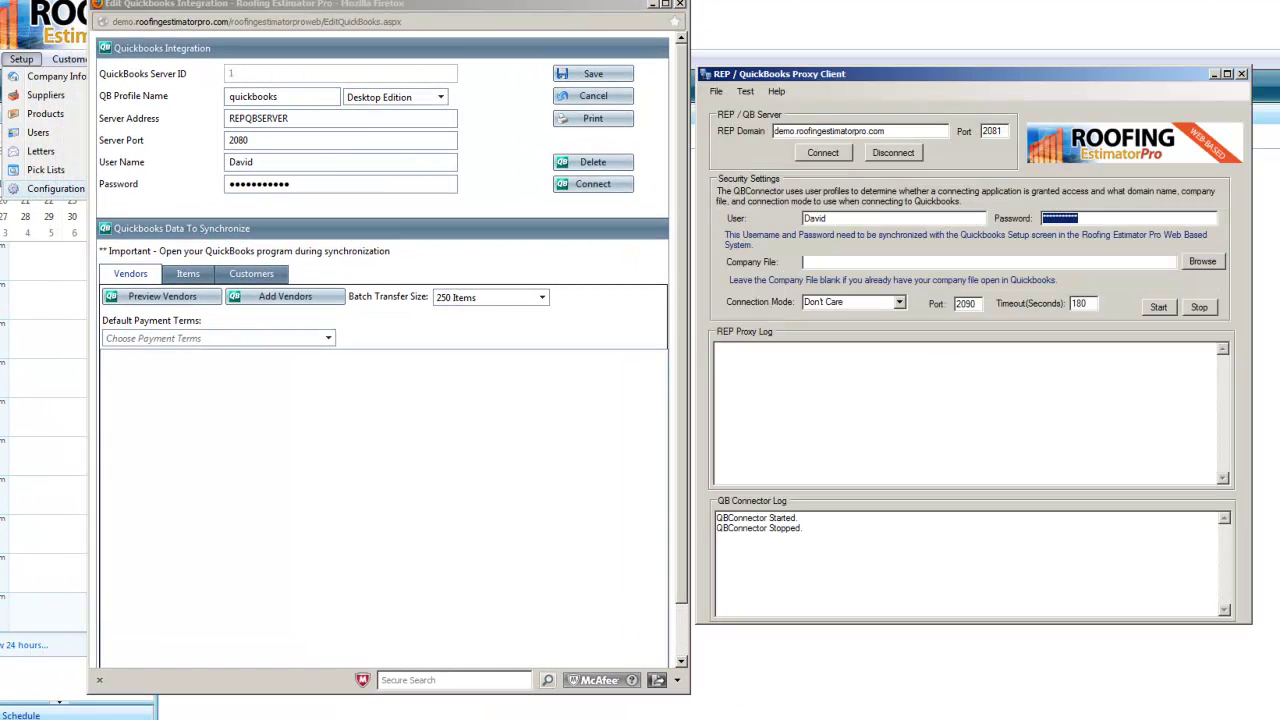
drag(592, 699, 590, 598)
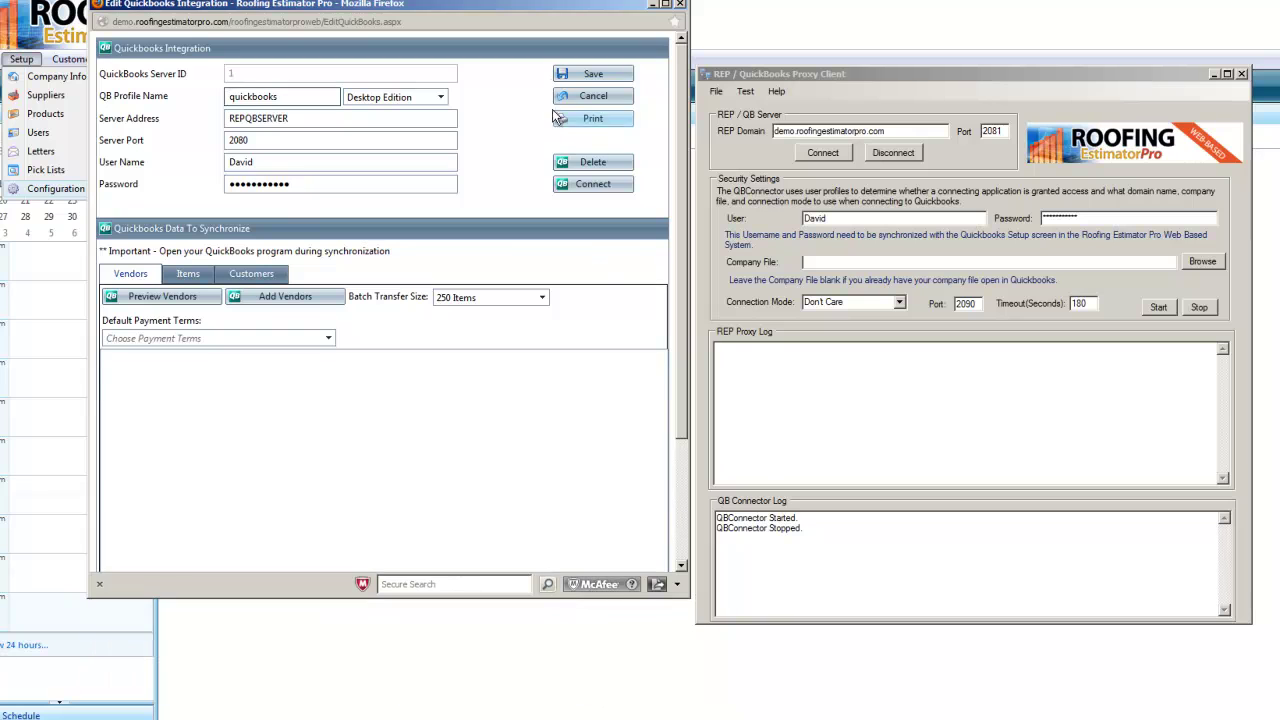
drag(529, 6, 526, 69)
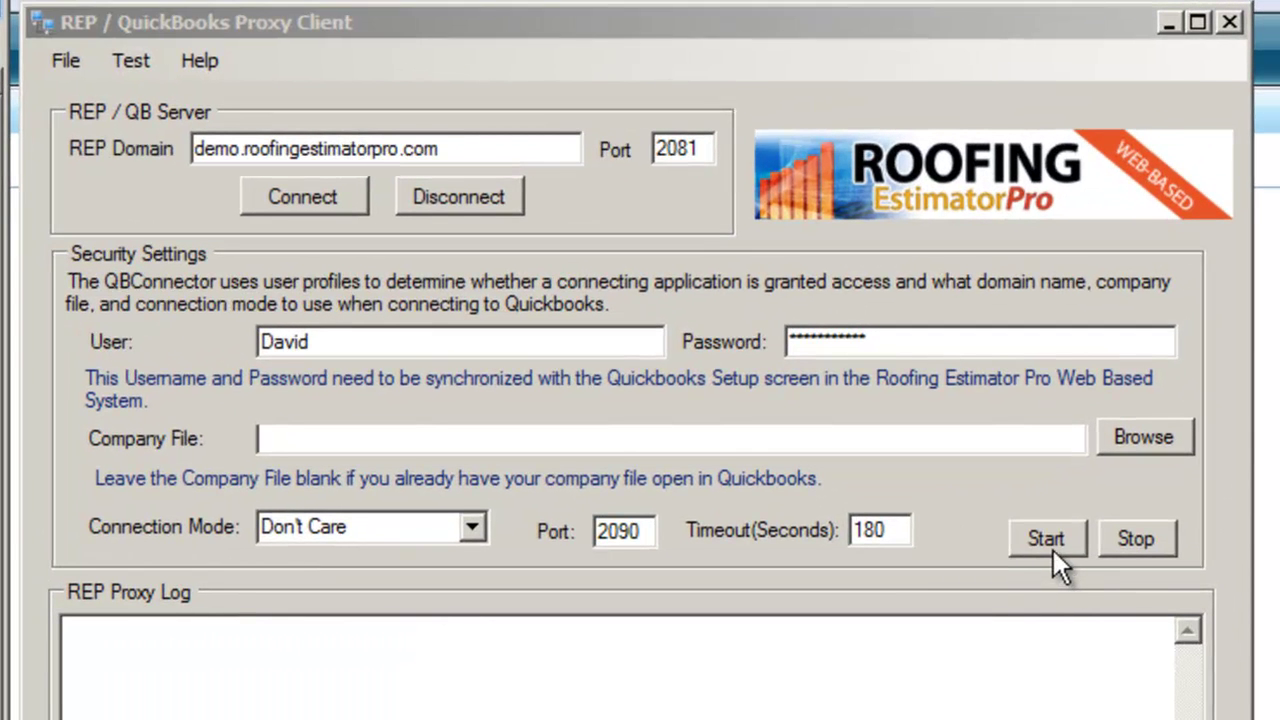
click(1053, 550)
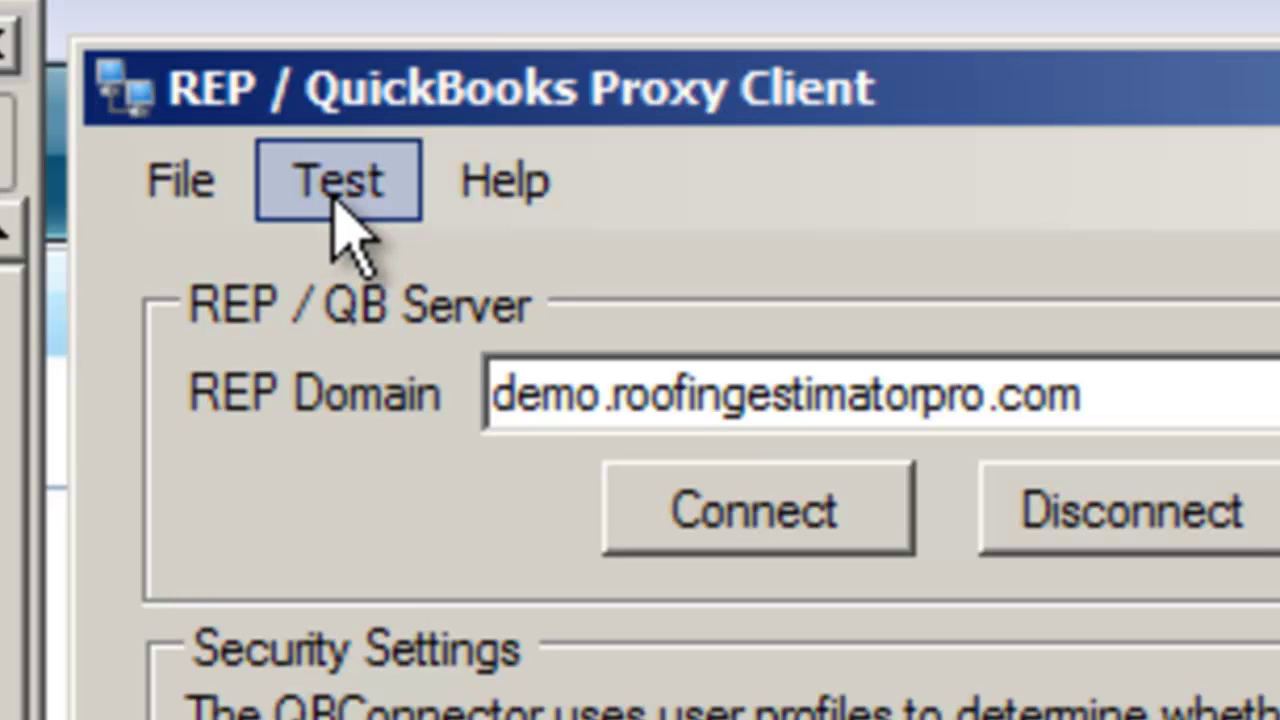
Run the Test > Company Information check to retrieve the QuickBooks company details
click(340, 215)
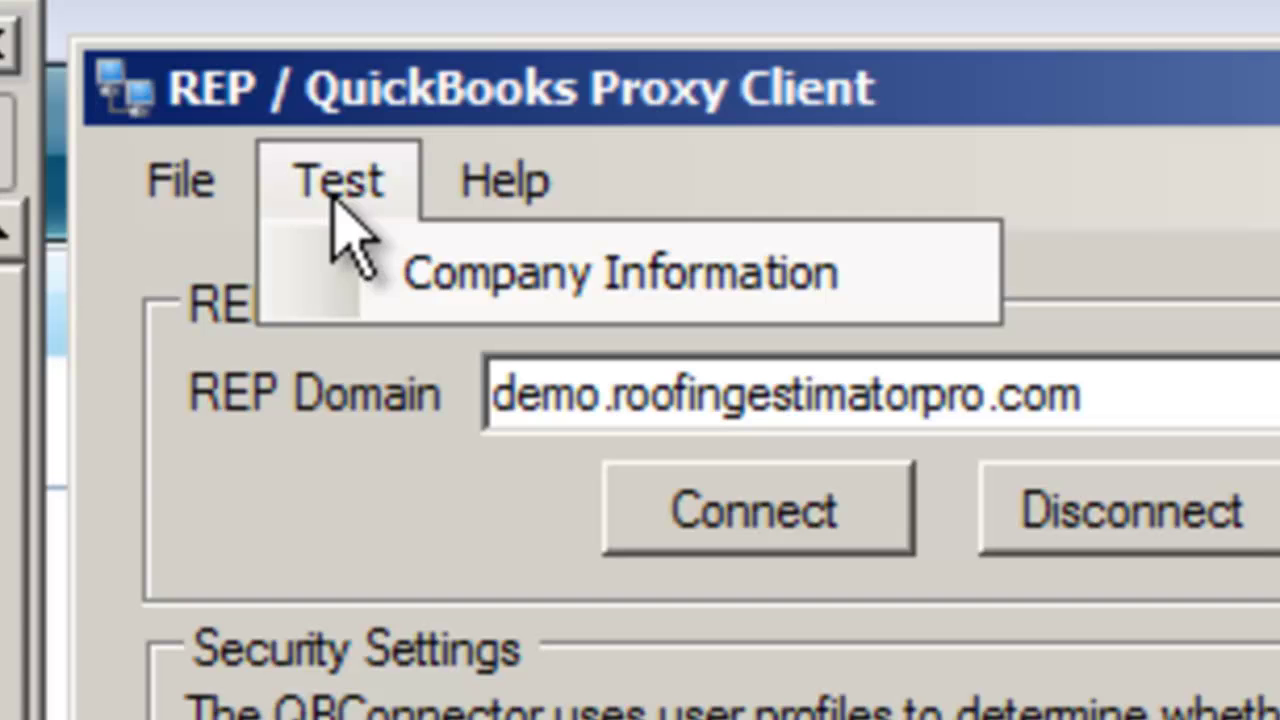
click(497, 300)
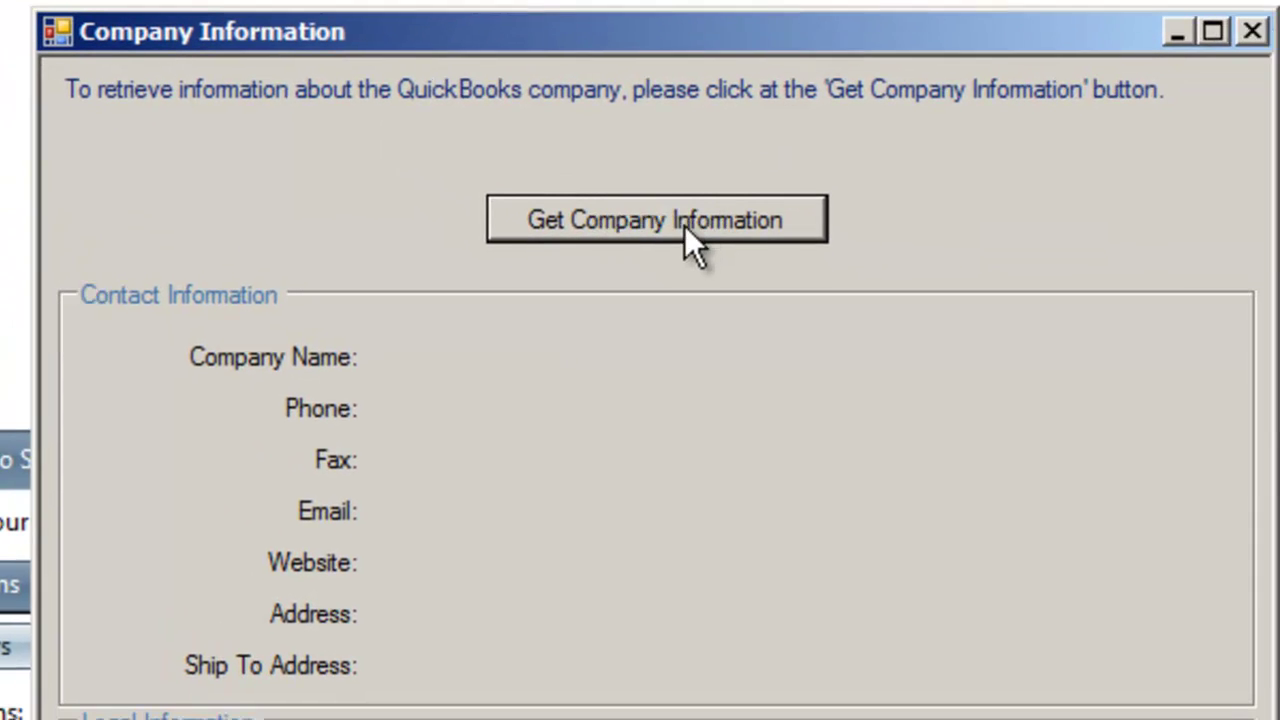
click(684, 225)
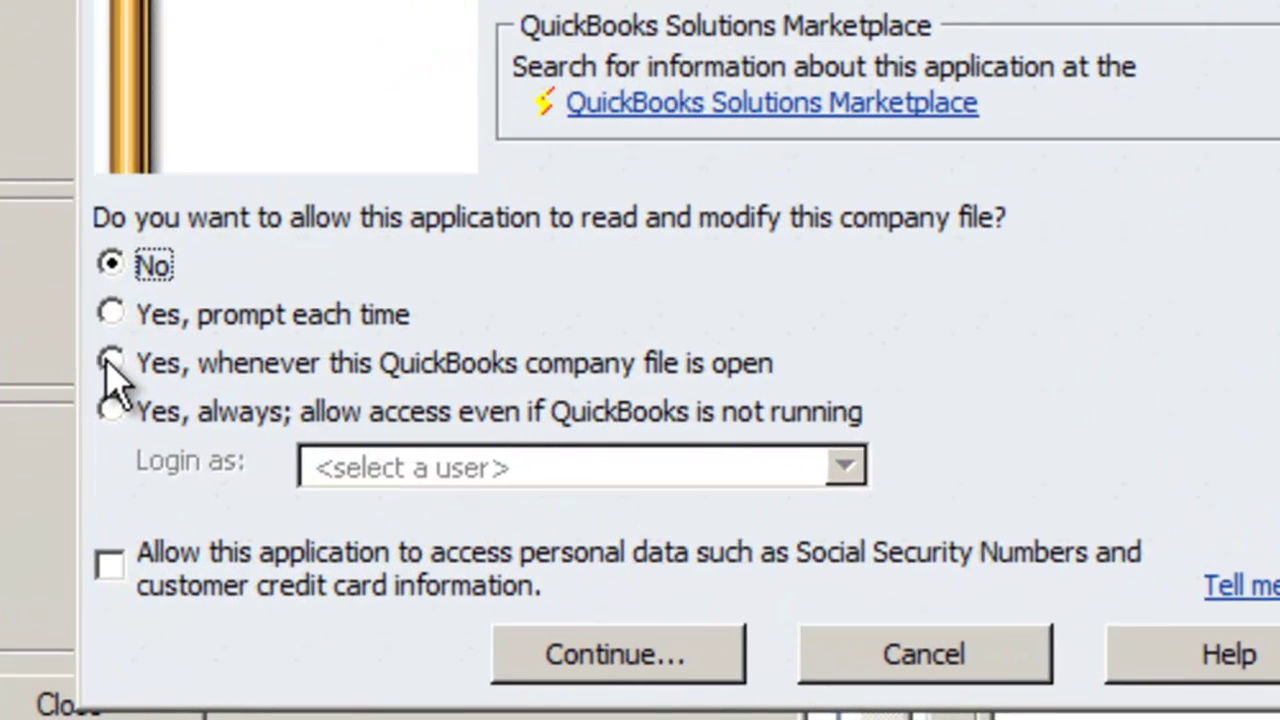
Allow access 'whenever this QuickBooks company file is open', confirm the unsigned application, and finish
click(110, 362)
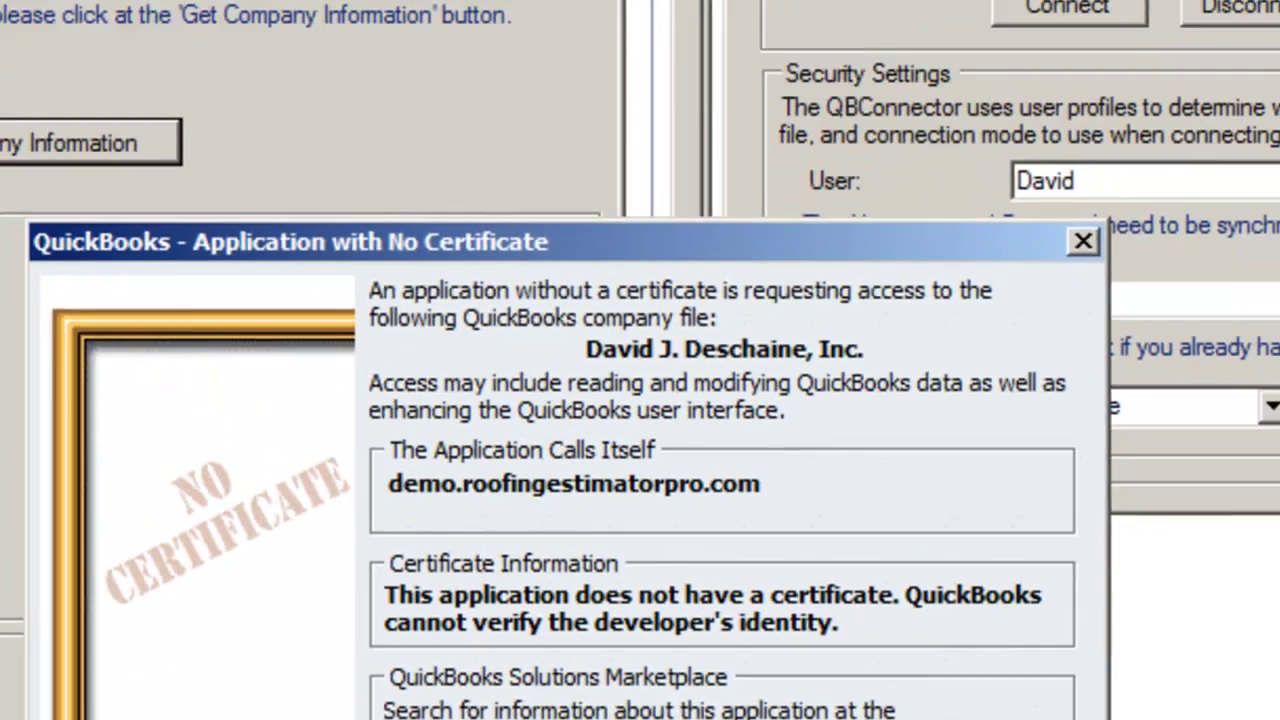
key(Return)
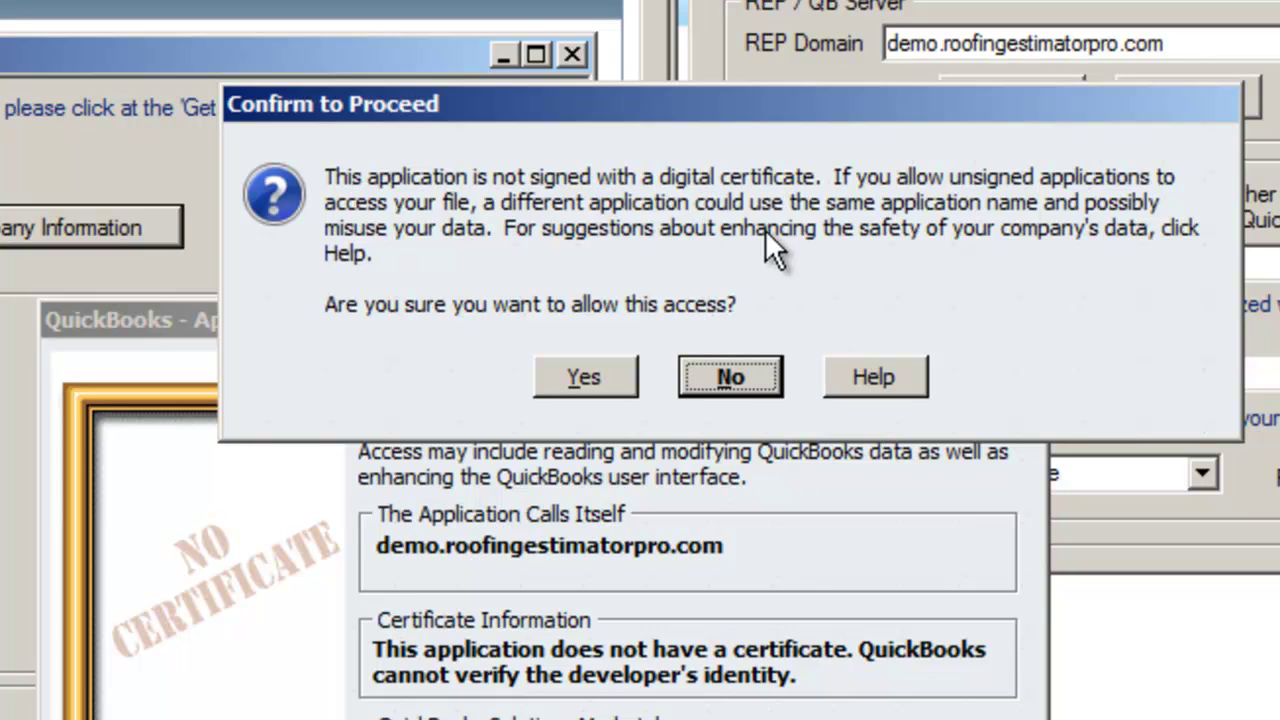
click(602, 376)
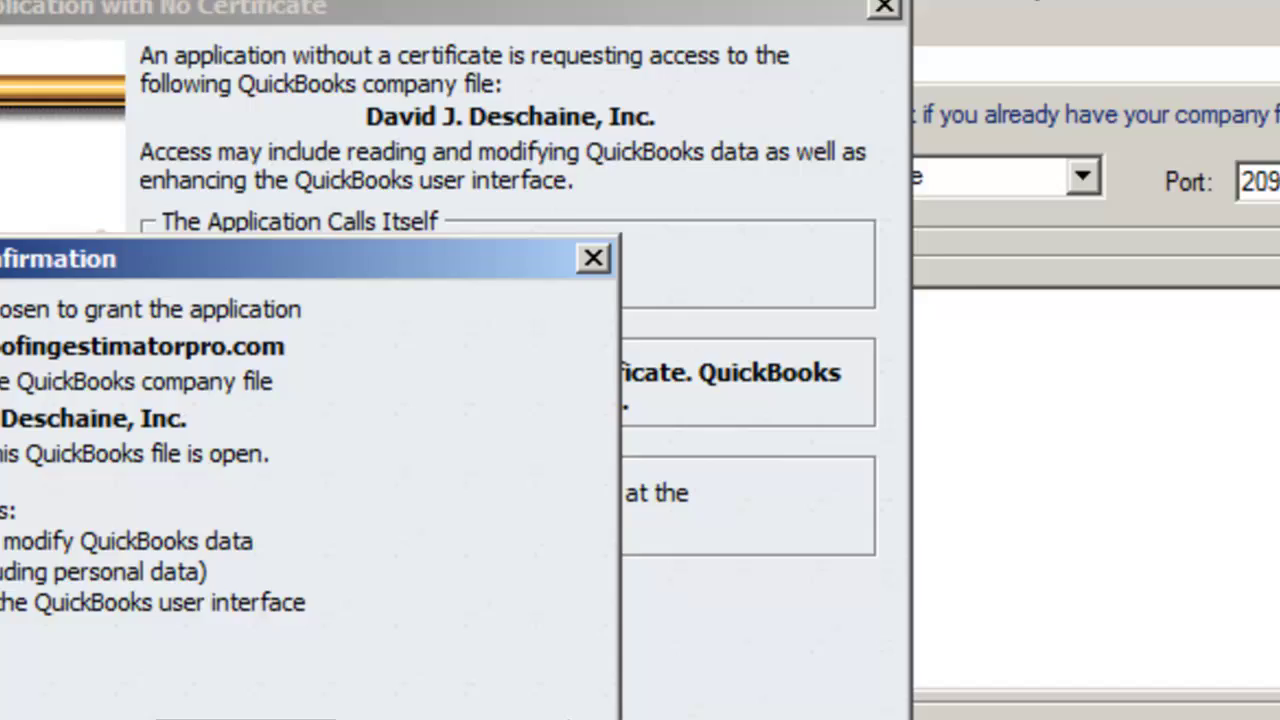
click(540, 628)
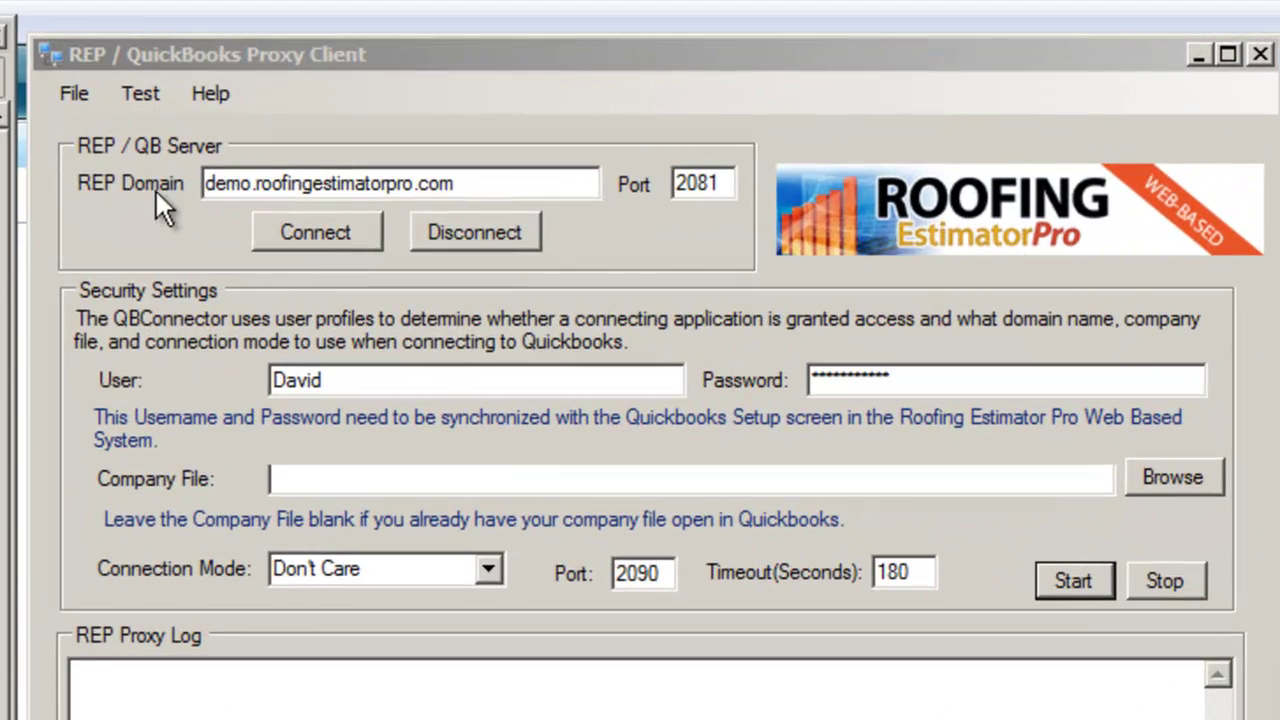
Connect the proxy client and the estimator to QuickBooks, then dismiss the success message
click(336, 237)
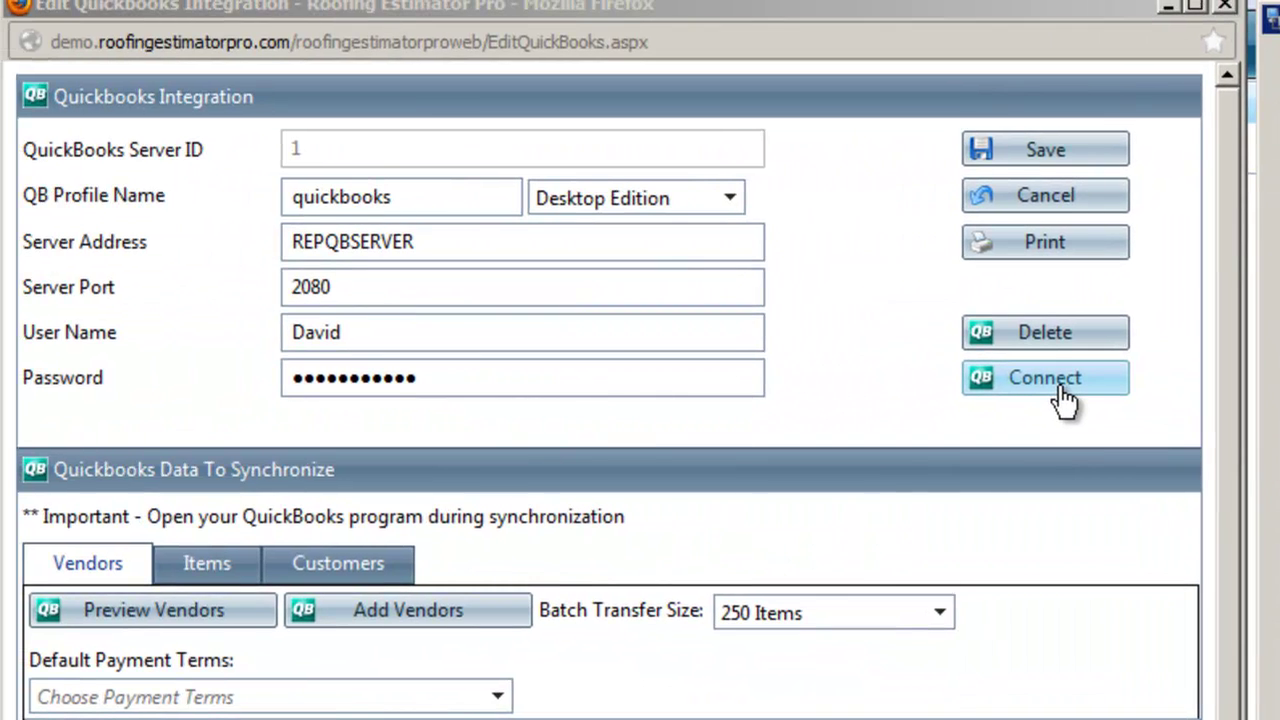
click(1063, 398)
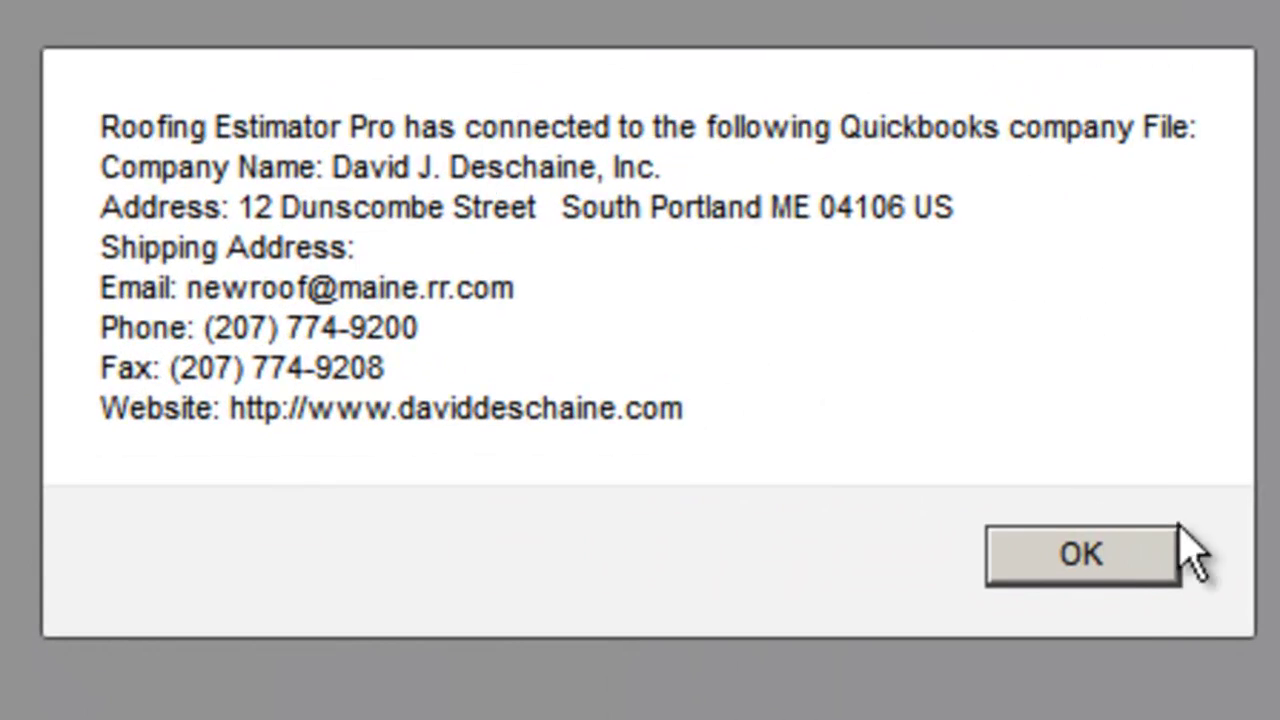
click(1137, 571)
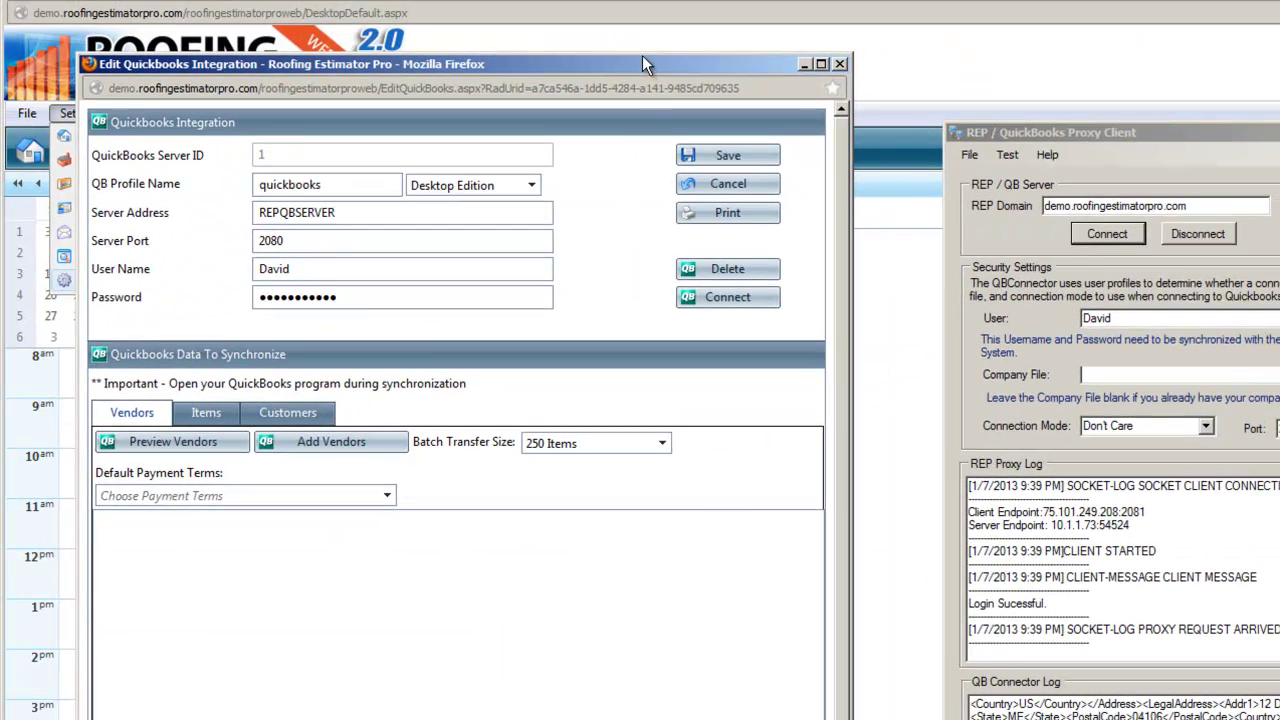
drag(642, 58, 726, 130)
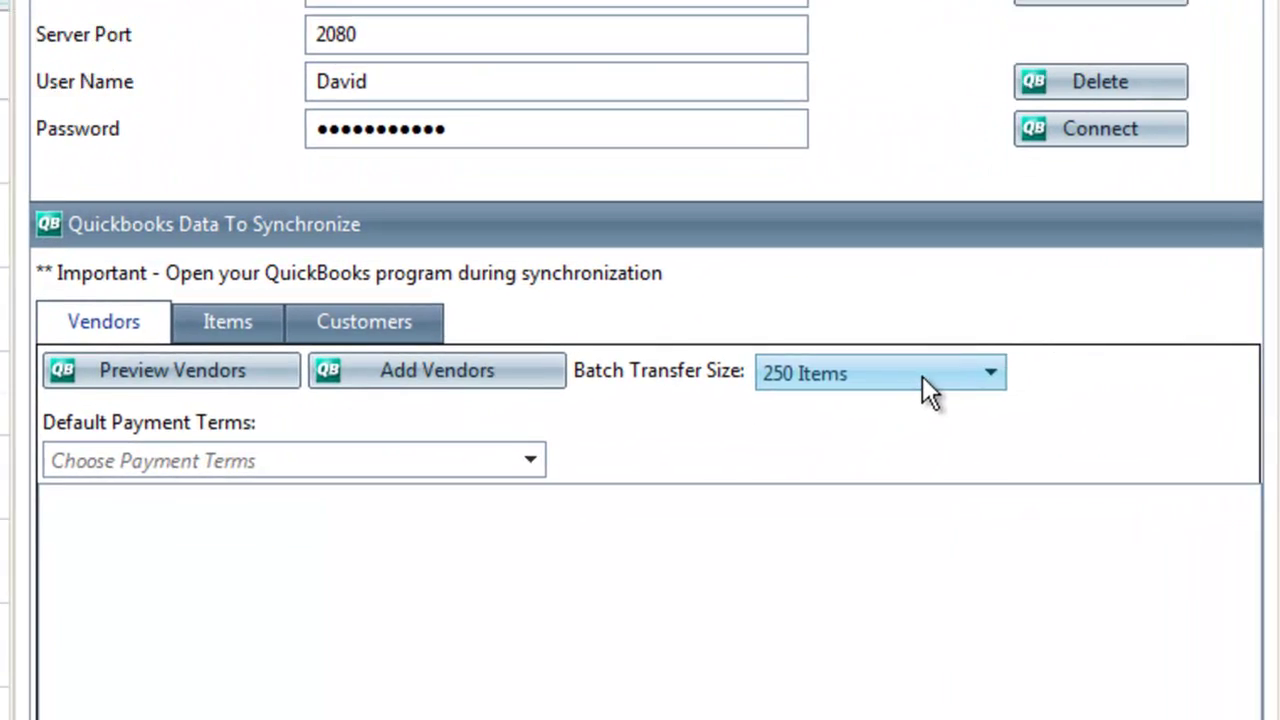
Change the Vendors tab Batch Transfer Size from 250 to 500 Items
click(880, 546)
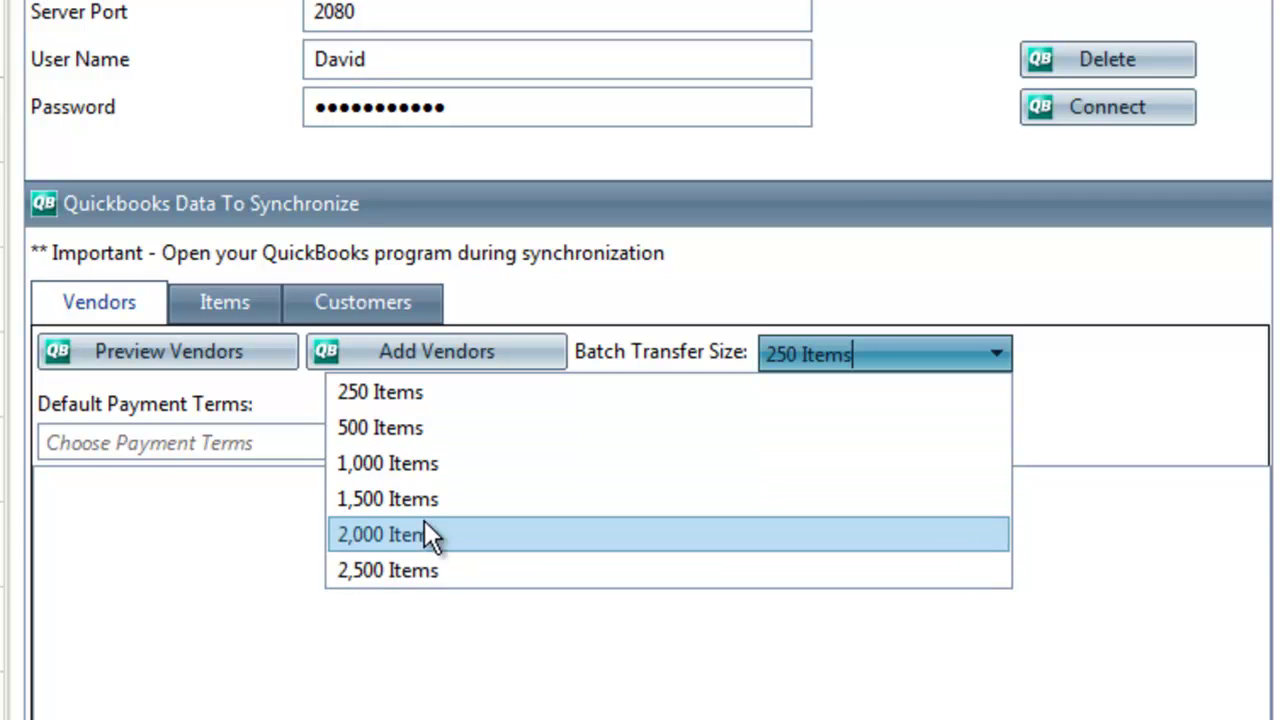
click(417, 431)
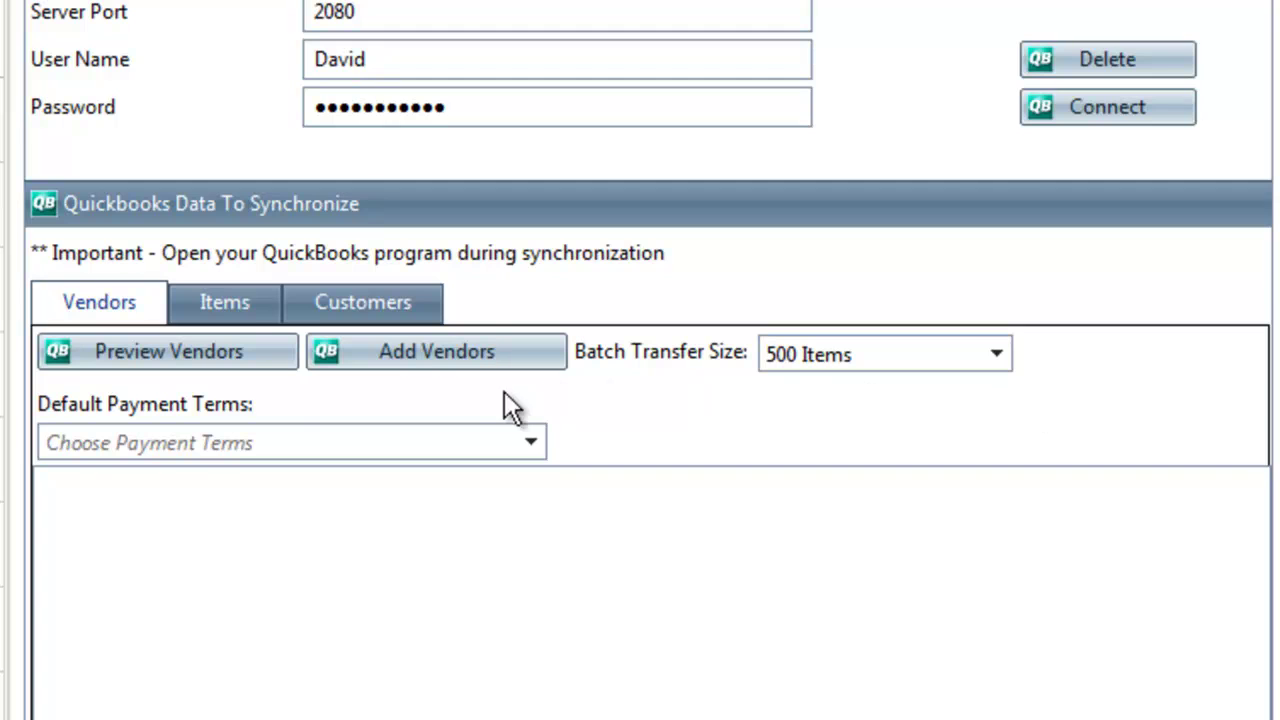
Run Add Products on the Items tab to import QuickBooks items, then review the connector log
click(243, 314)
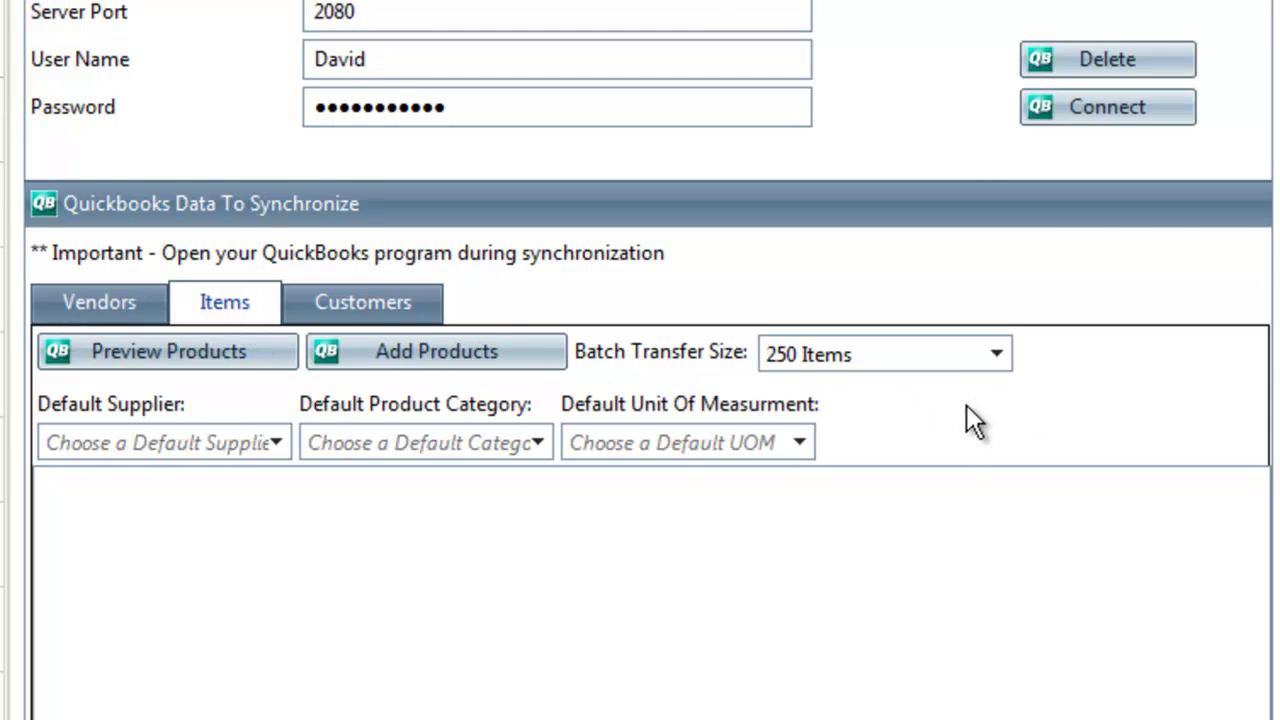
click(497, 360)
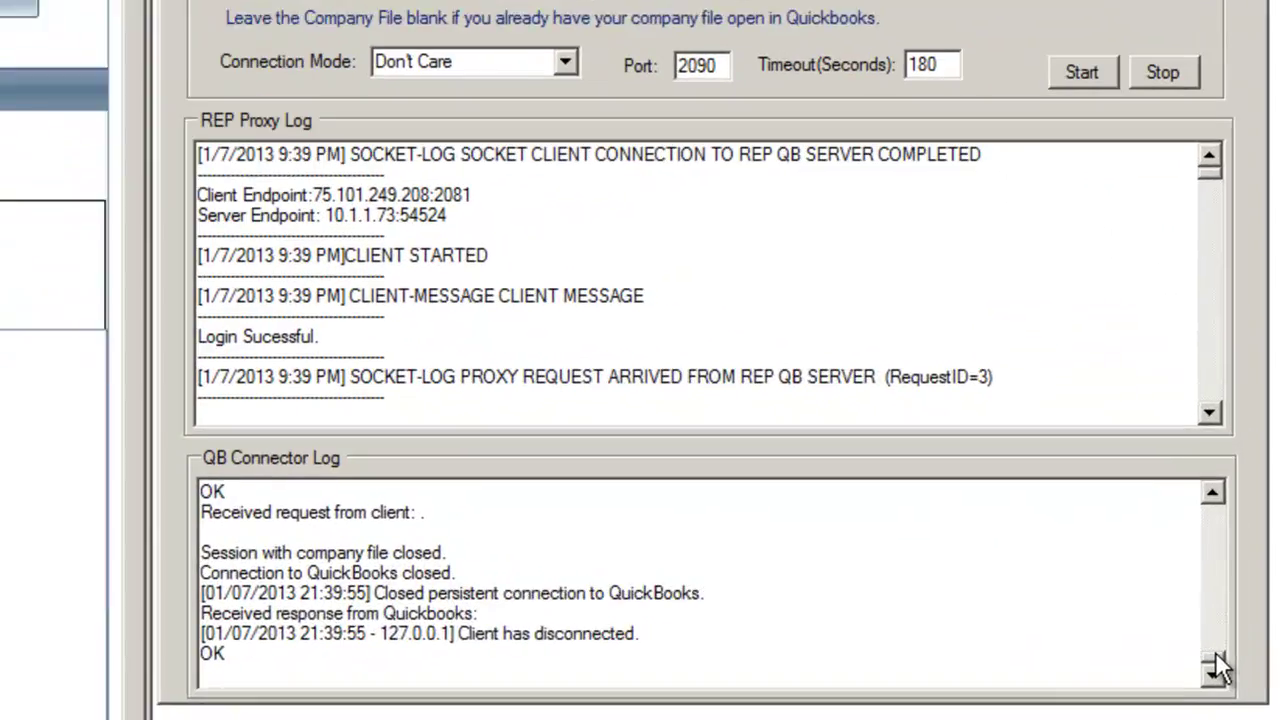
click(1236, 634)
click(1236, 634)
scroll(1209, 649, down, 15)
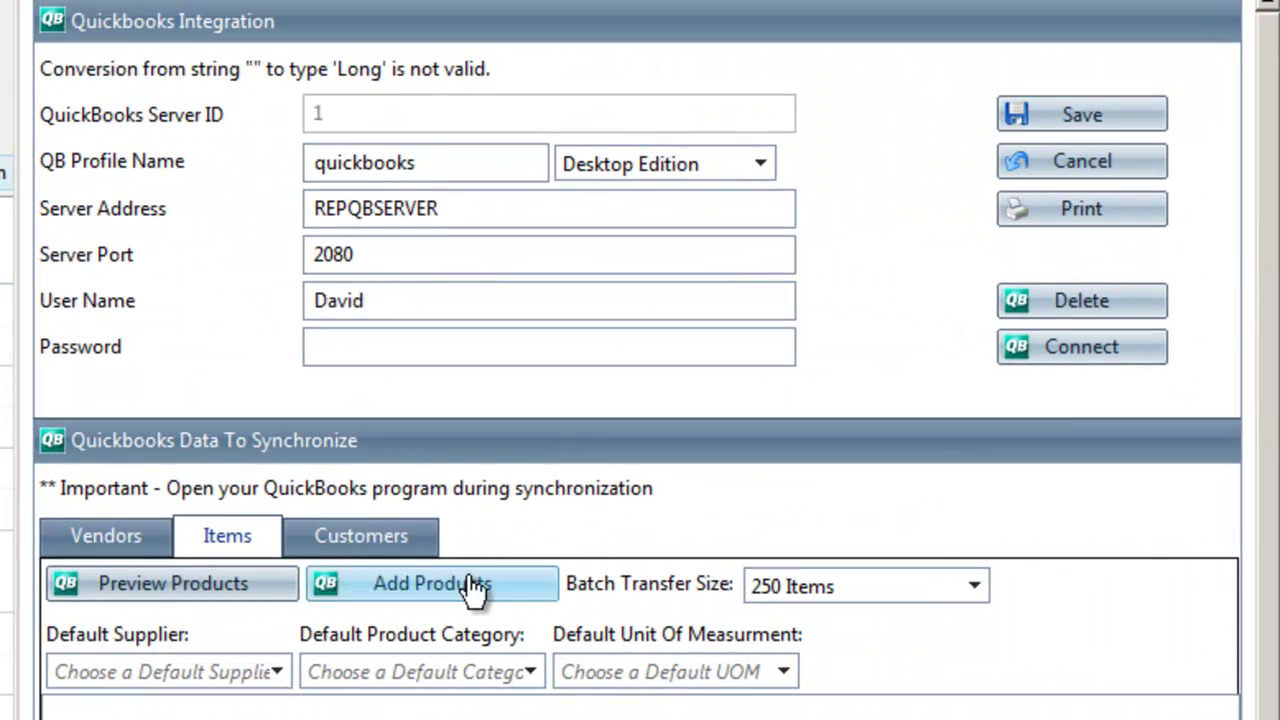
Set the Customers tab Batch Transfer Size to 500 Items and start Add Customers
click(377, 553)
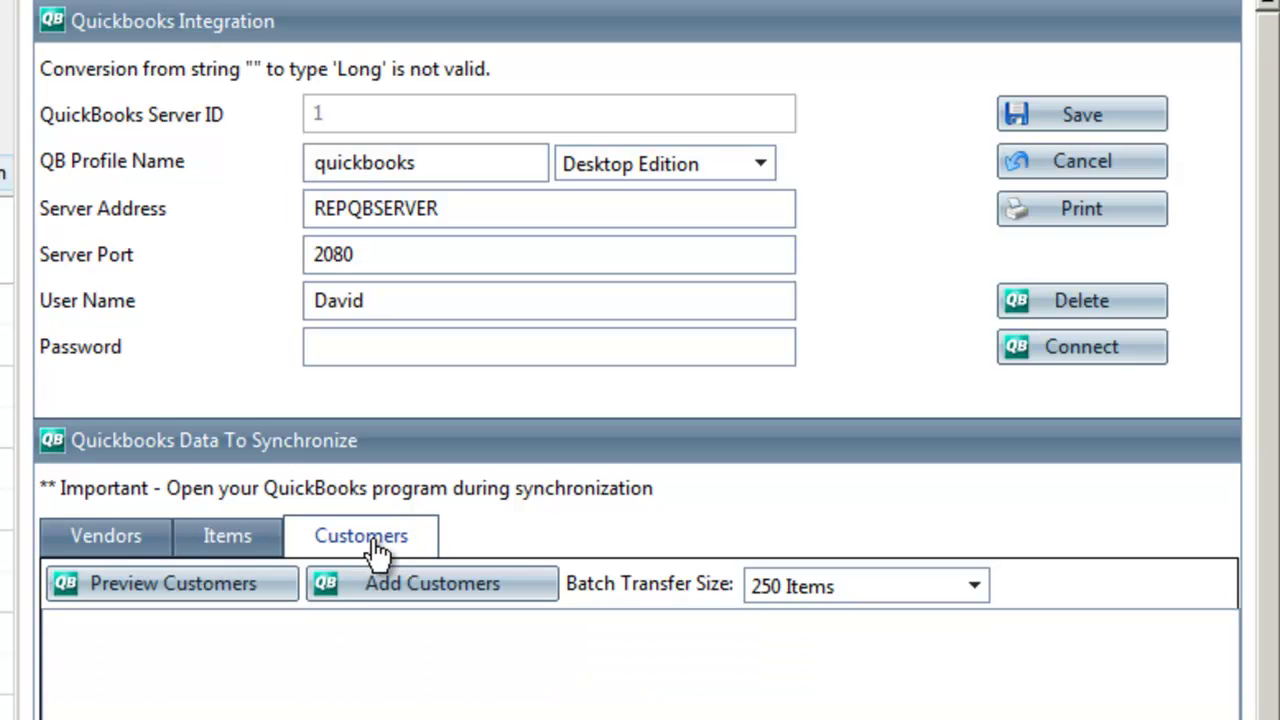
click(975, 588)
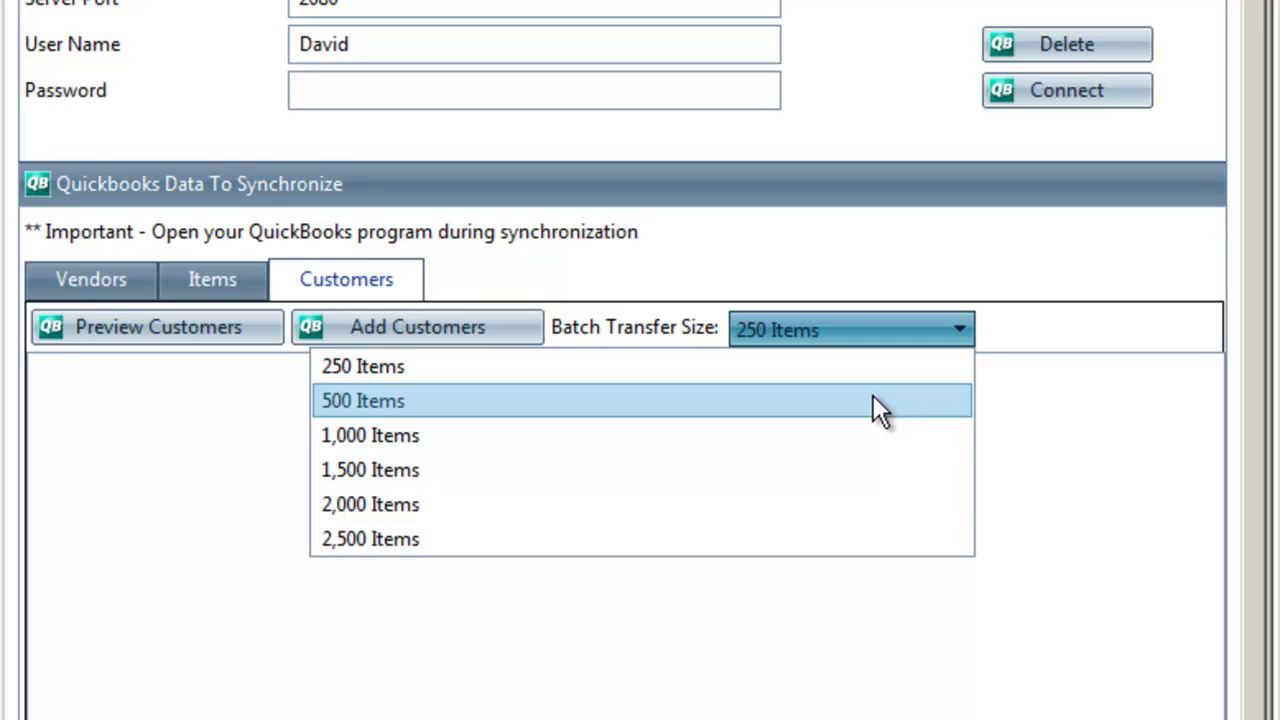
click(872, 396)
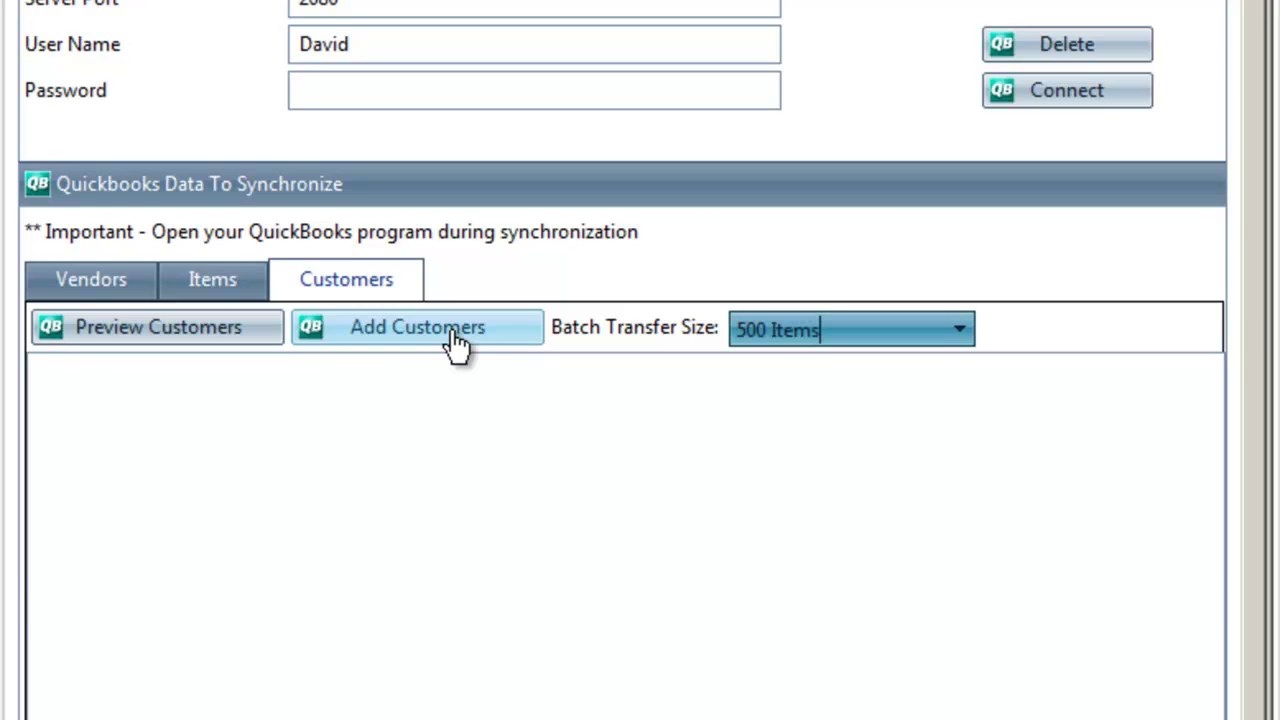
click(455, 340)
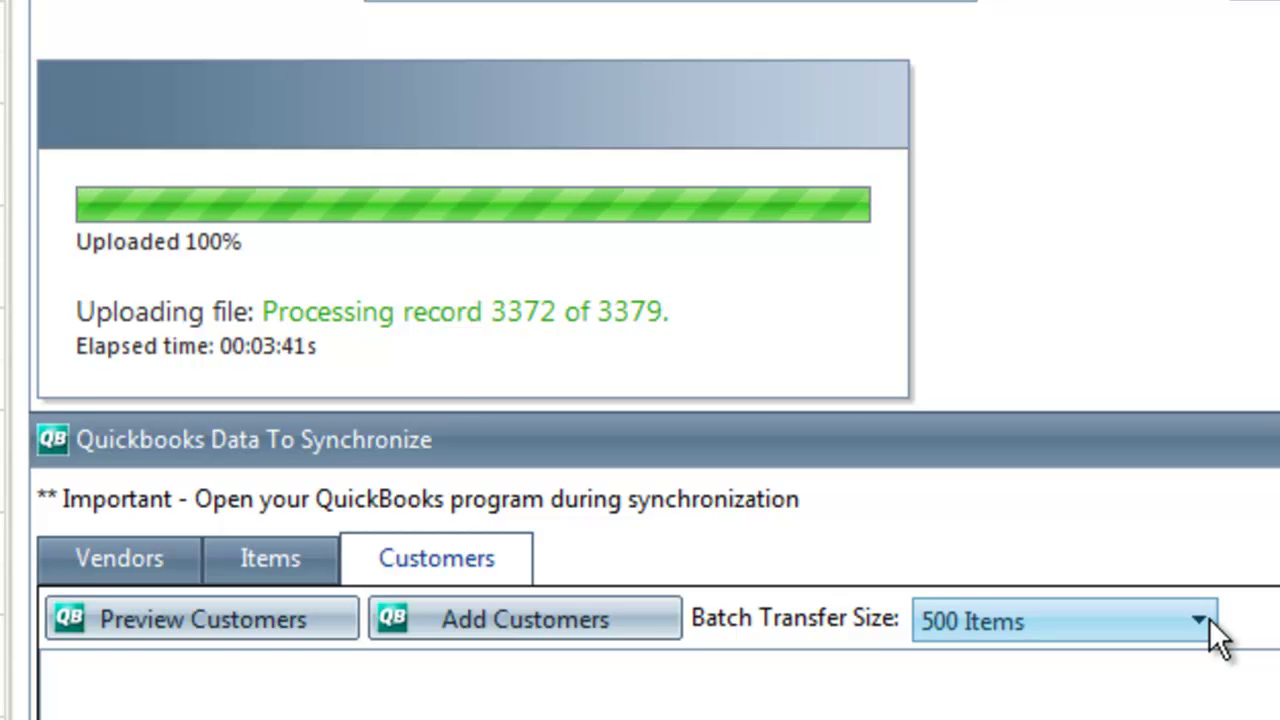
Open the Batch Transfer Size dropdown to choose a different number of records per batch
click(1207, 620)
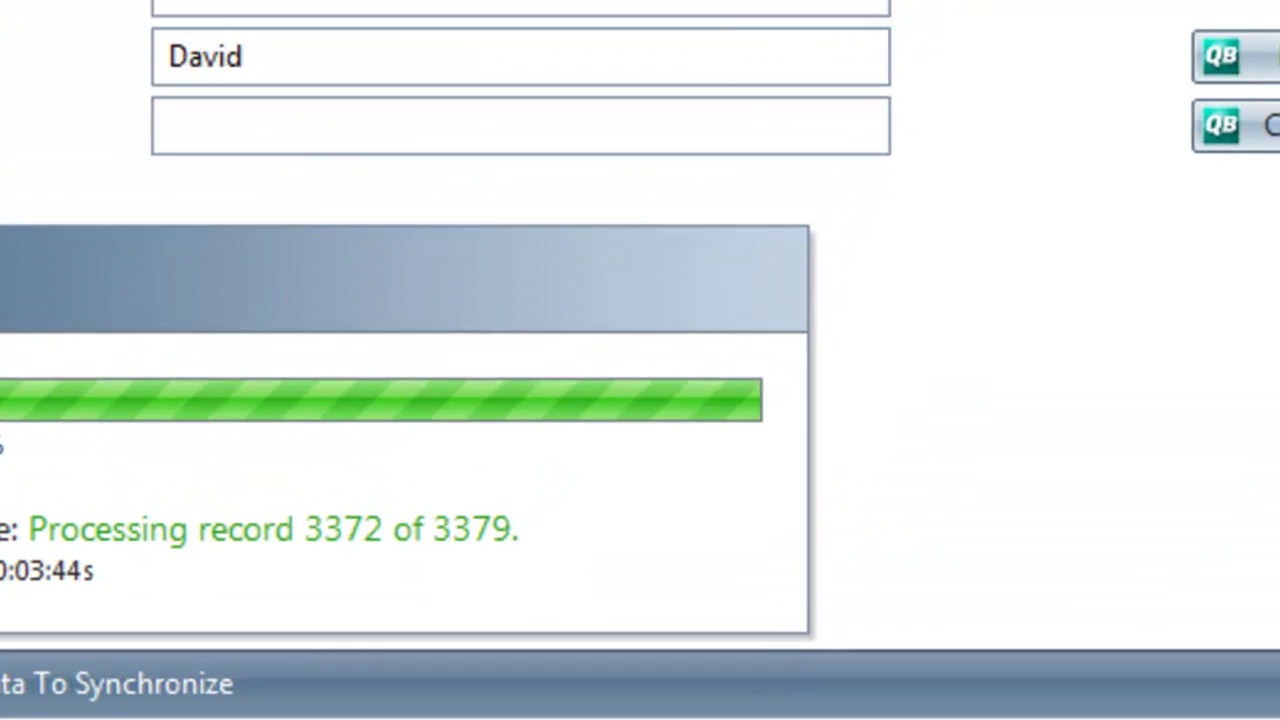